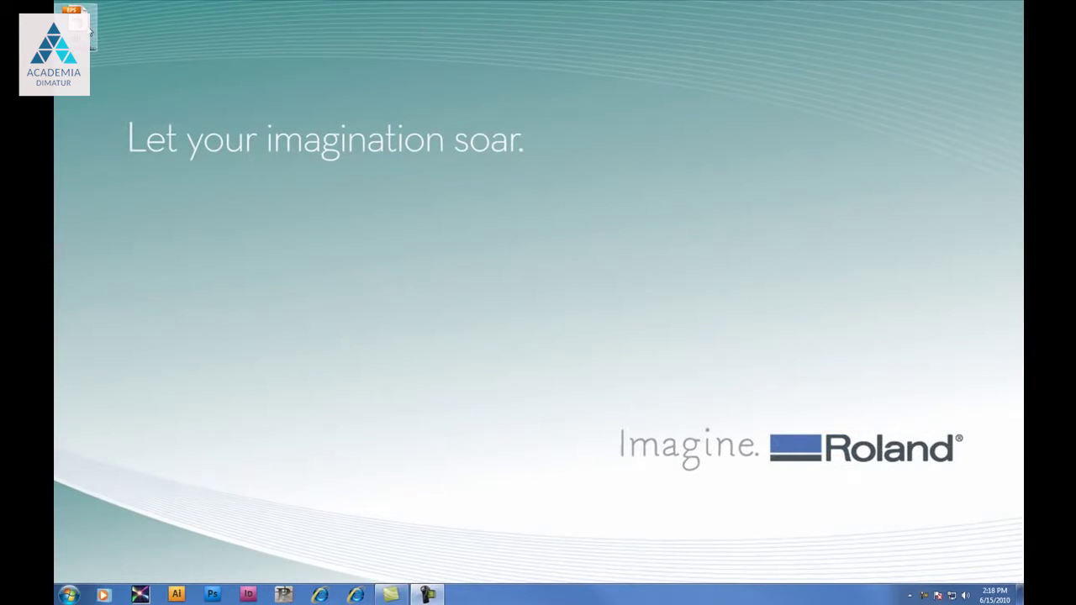
- Open logo_Prints.eps from the desktop in Adobe Illustrator CS4
double_click(84, 34)
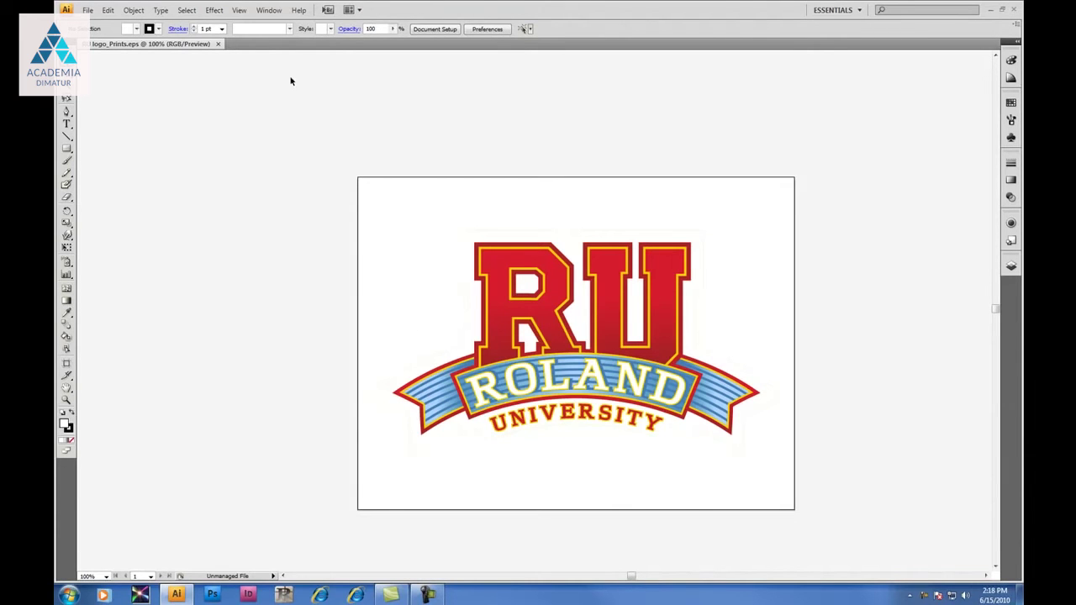
- Show the Roland CutStudio plug-in panel from the Window menu and move it lower
left_click(269, 10)
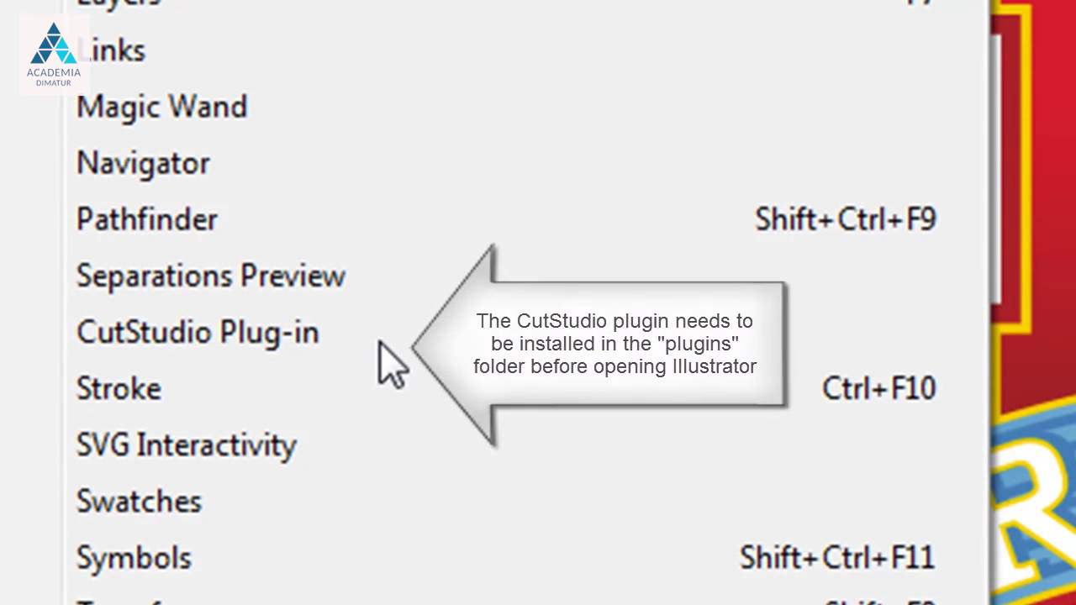
left_click(379, 341)
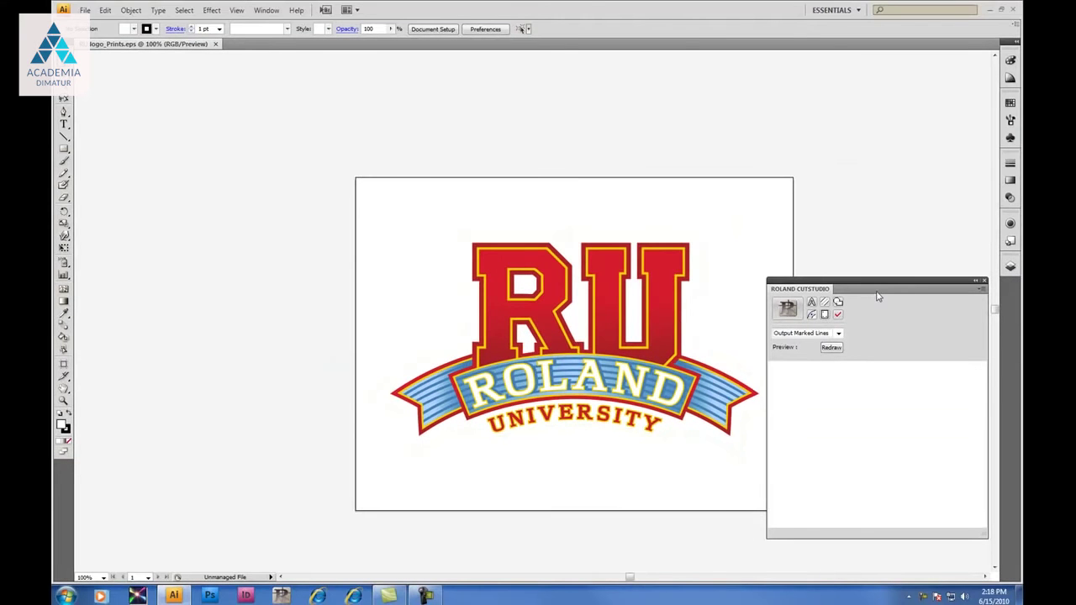
left_click_drag(876, 295, 879, 330)
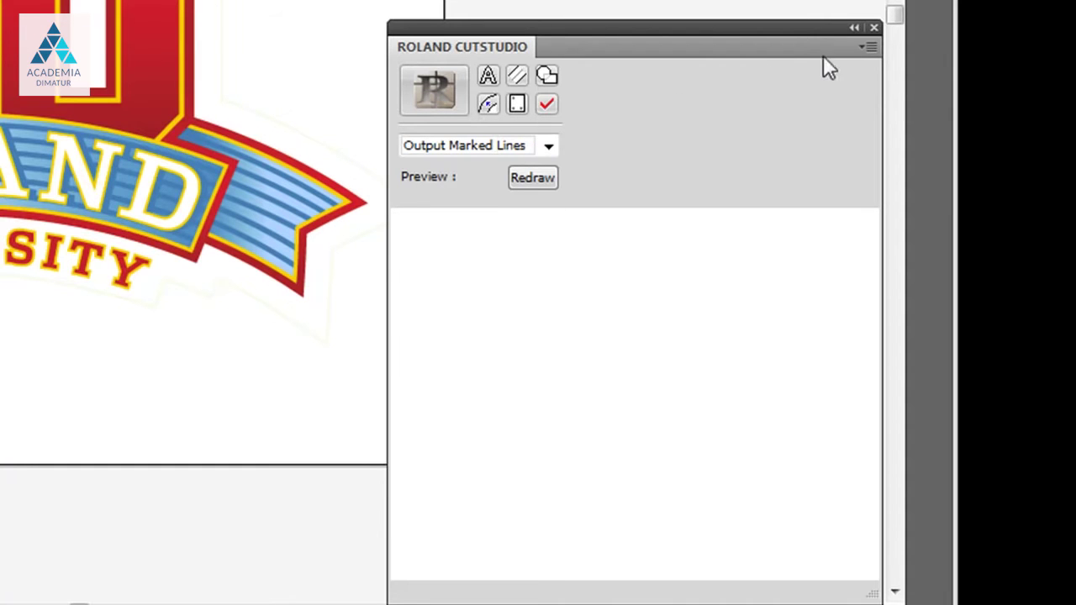
- Set the CutStudio crop-mark type to GX-640, then turn the crop-mark display off
left_click(868, 47)
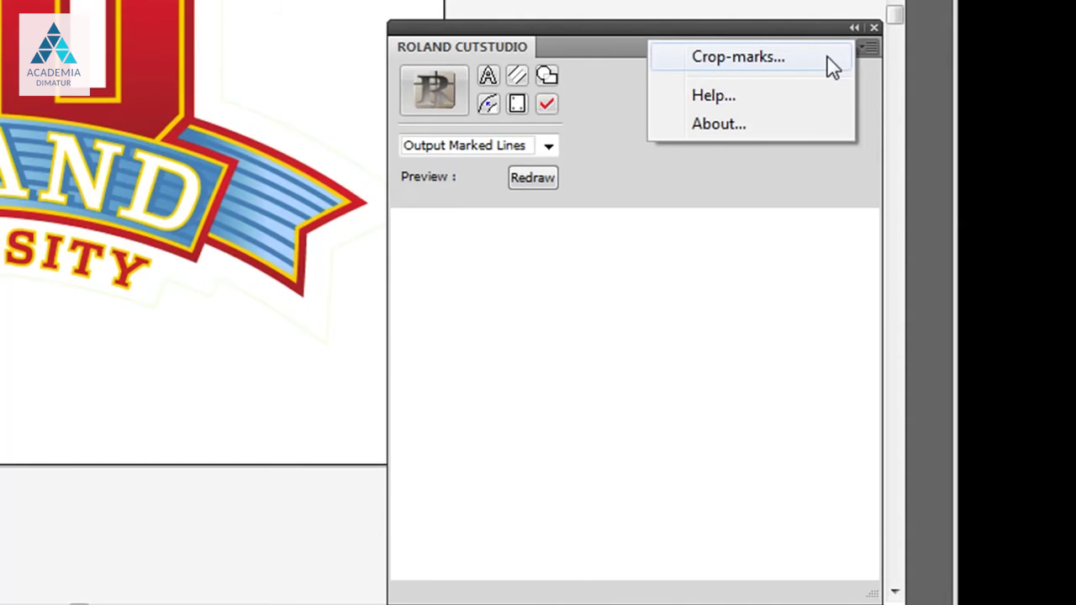
left_click(827, 59)
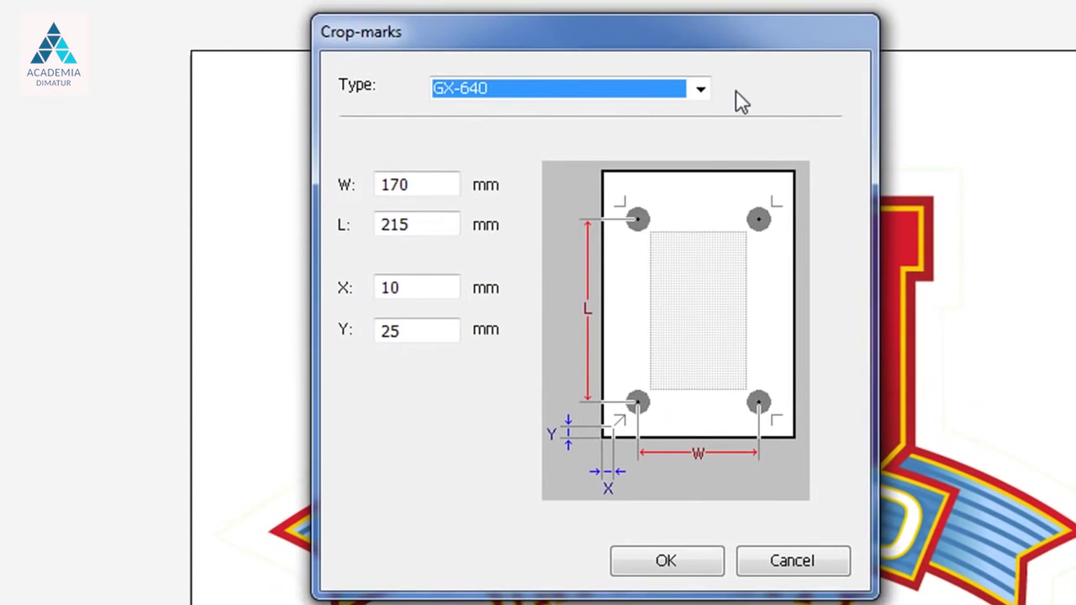
left_click(701, 90)
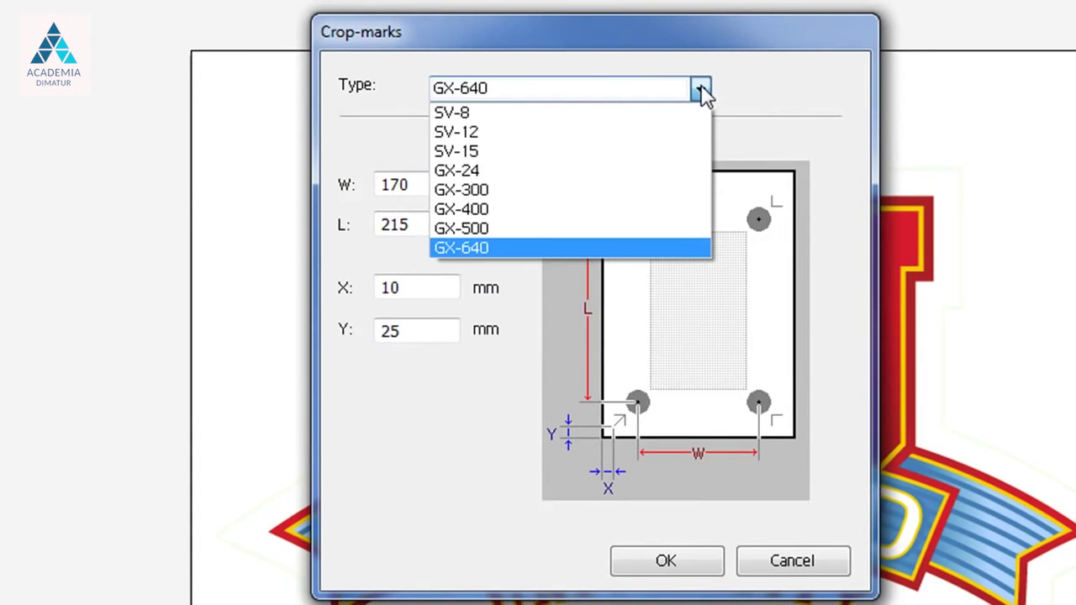
left_click(686, 245)
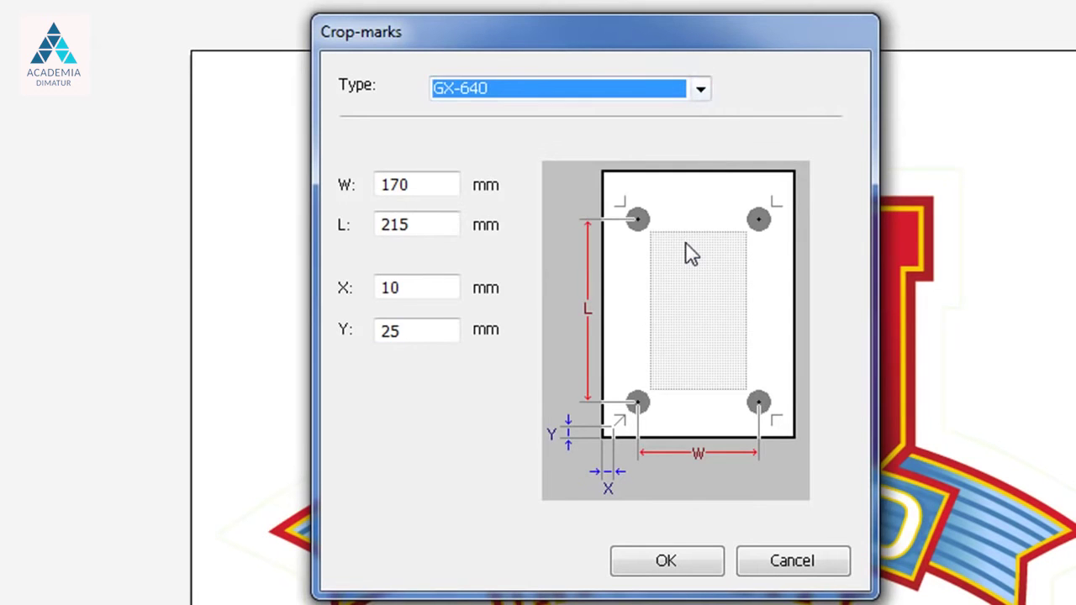
left_click(702, 567)
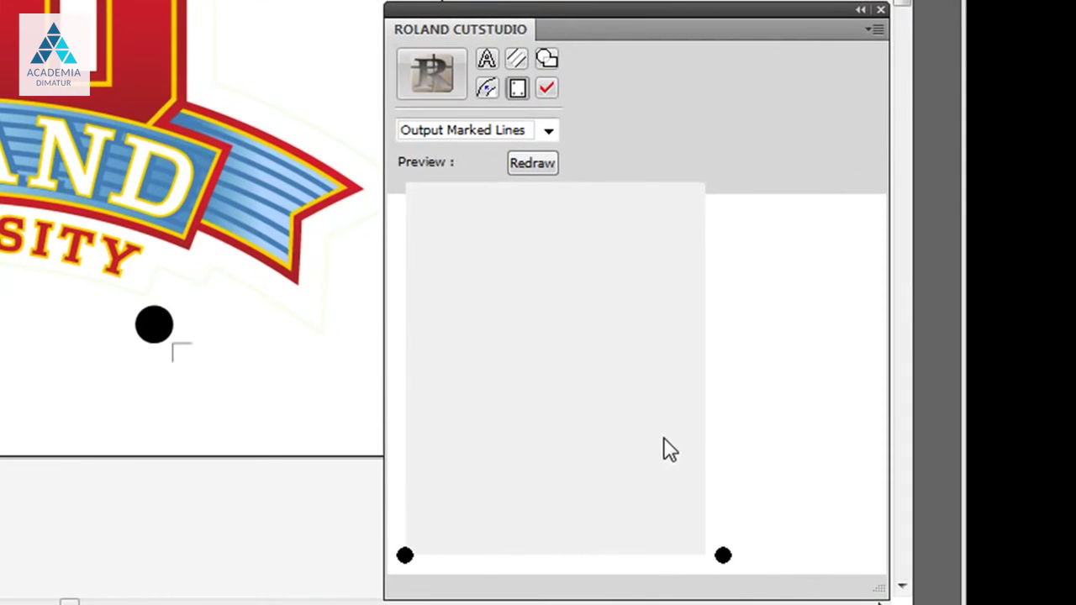
left_click(516, 90)
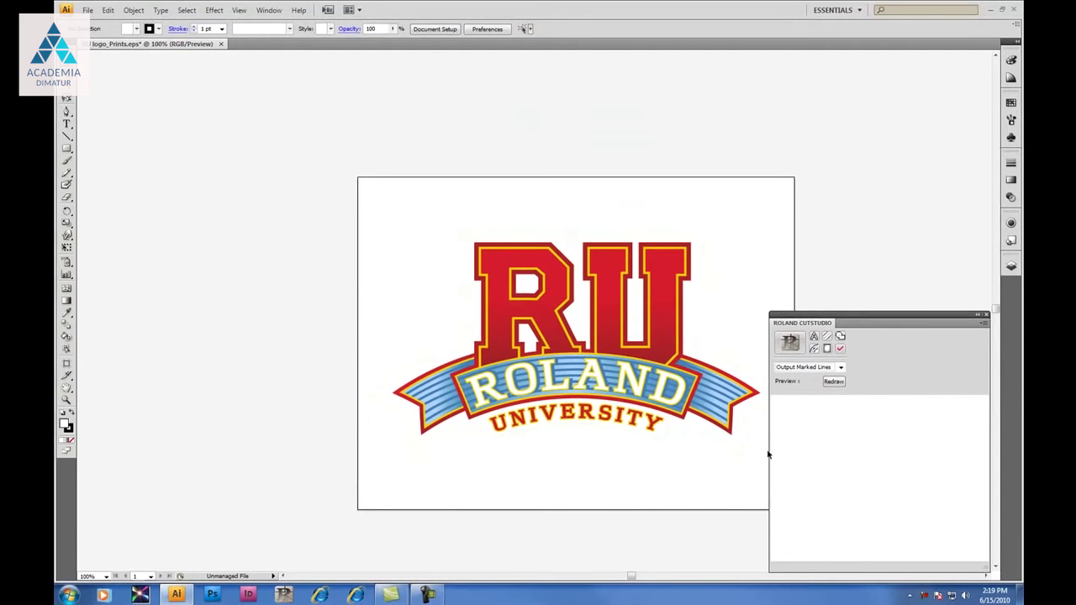
- Scale the whole Roland University logo proportionally to 6 in wide, about 3.26 in tall
left_click_drag(629, 577, 643, 580)
left_click_drag(149, 185, 577, 484)
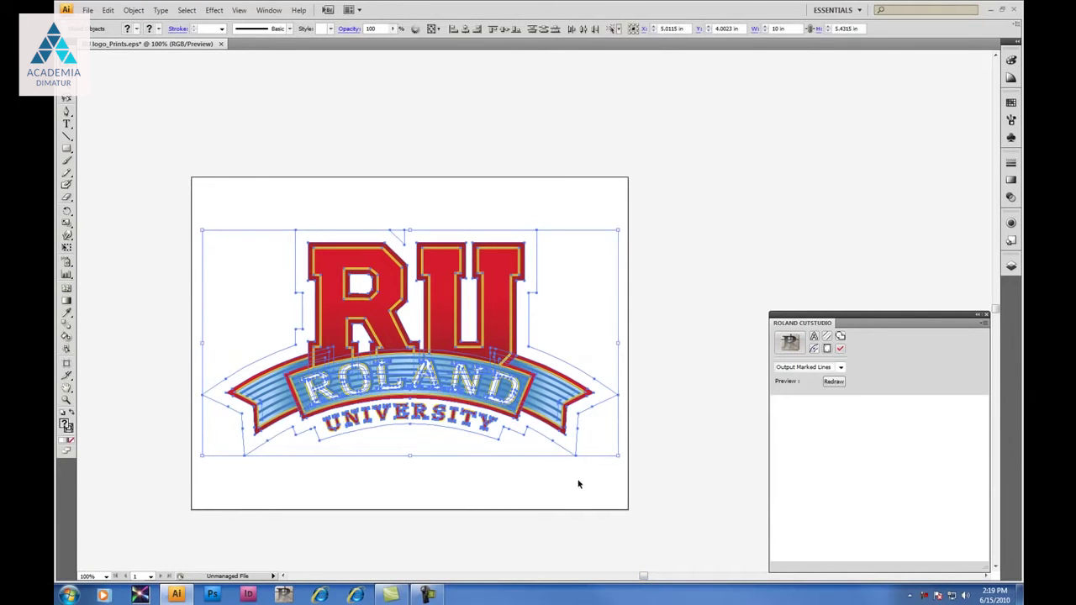
left_click(784, 29)
type("6")
key("Return")
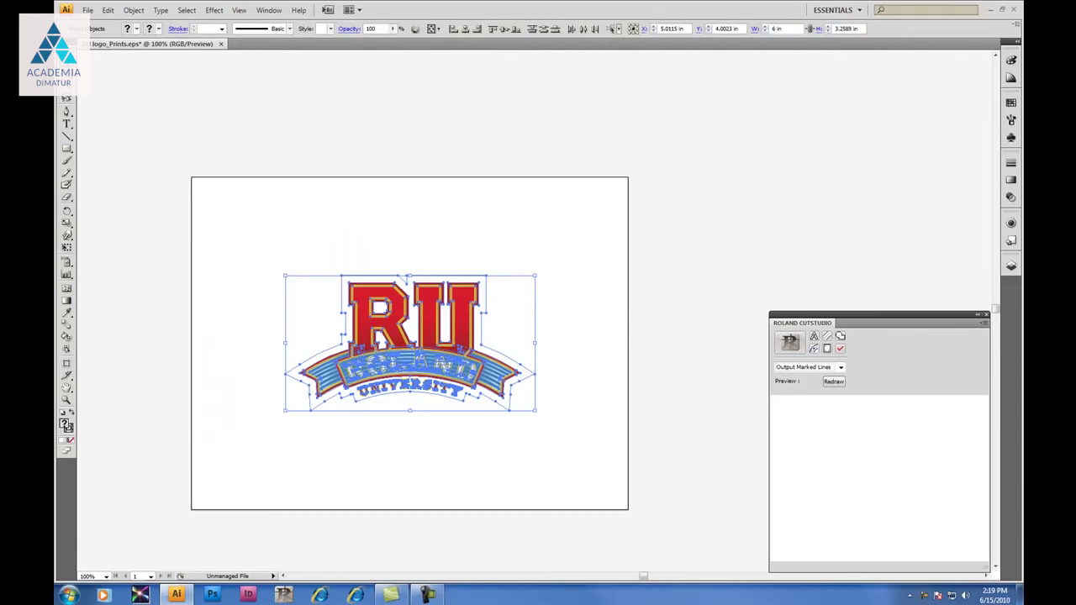
left_click(570, 181)
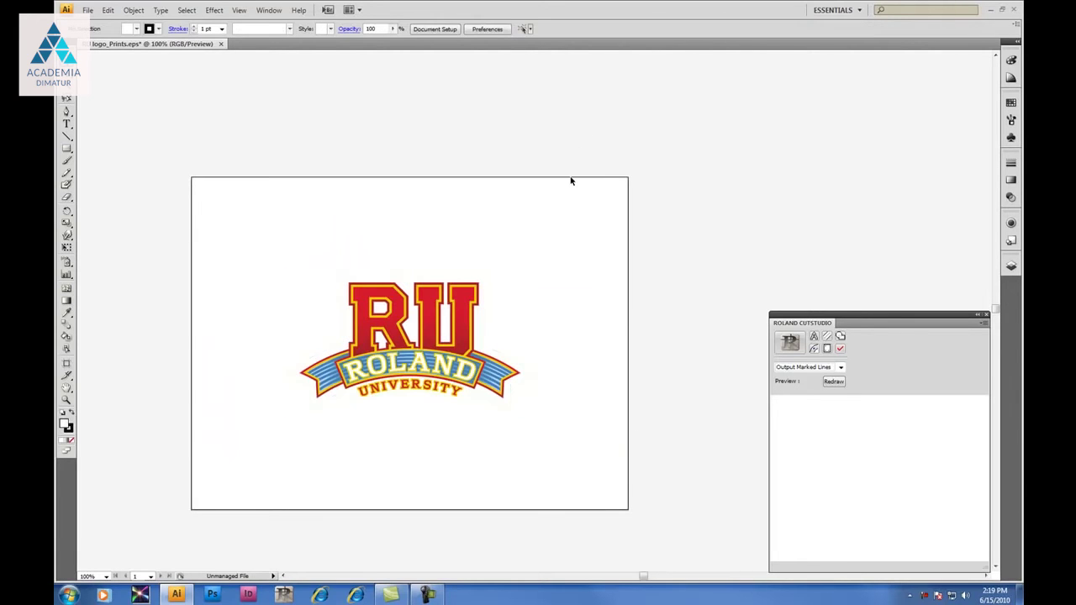
- Resize the artboard to 60 in wide by 72 in tall through Document Setup
left_click(88, 11)
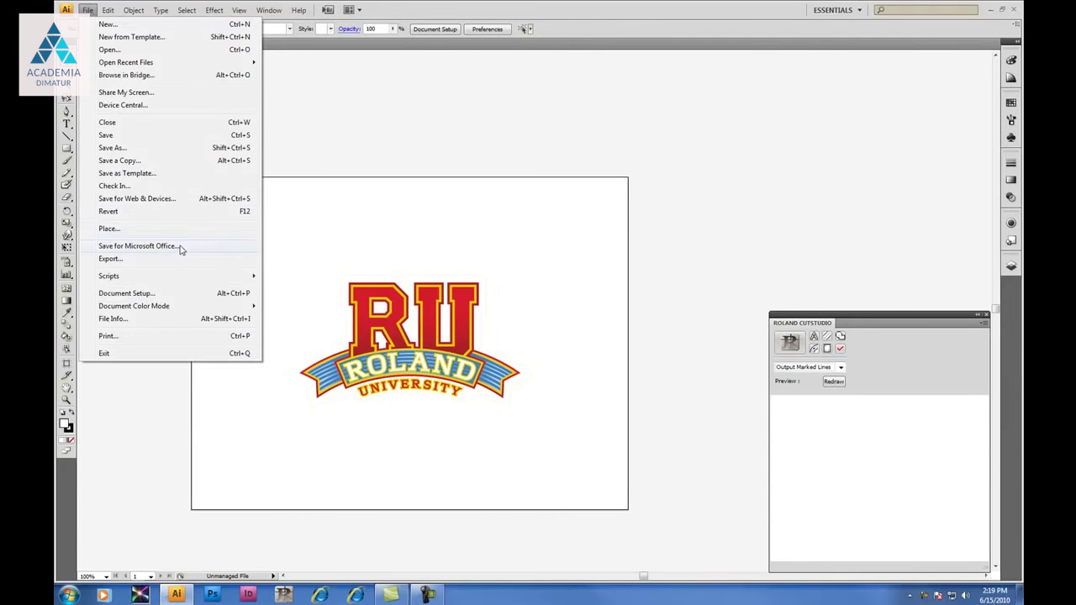
left_click(188, 296)
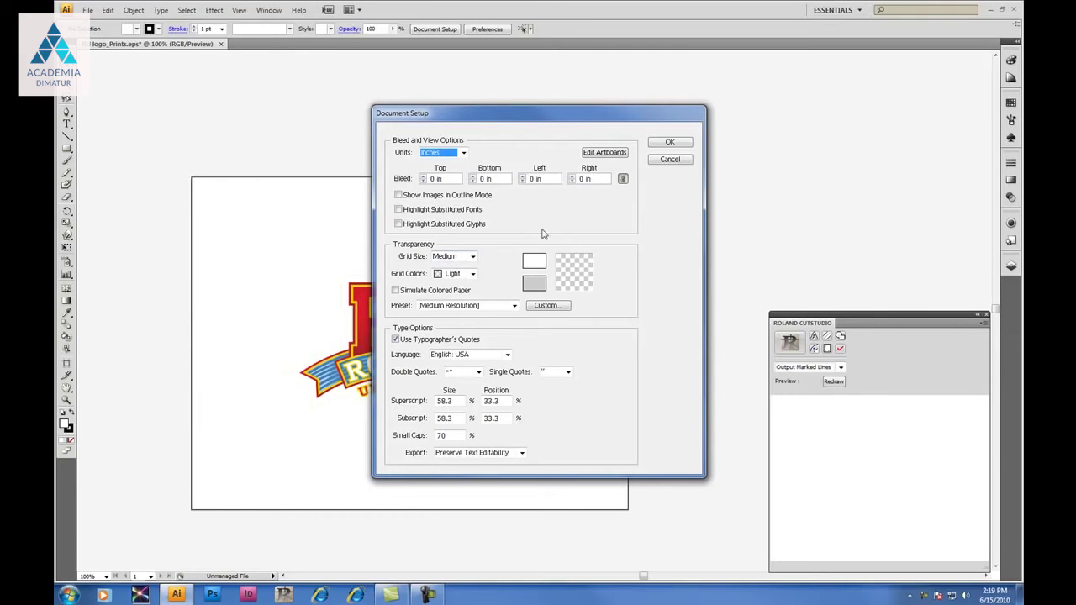
left_click(611, 153)
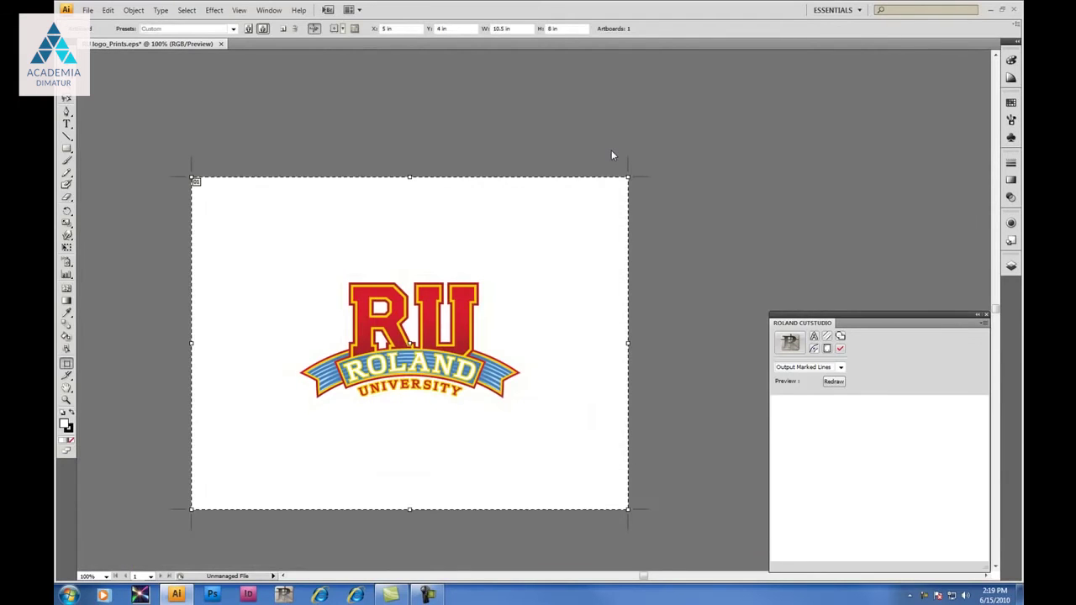
left_click(517, 27)
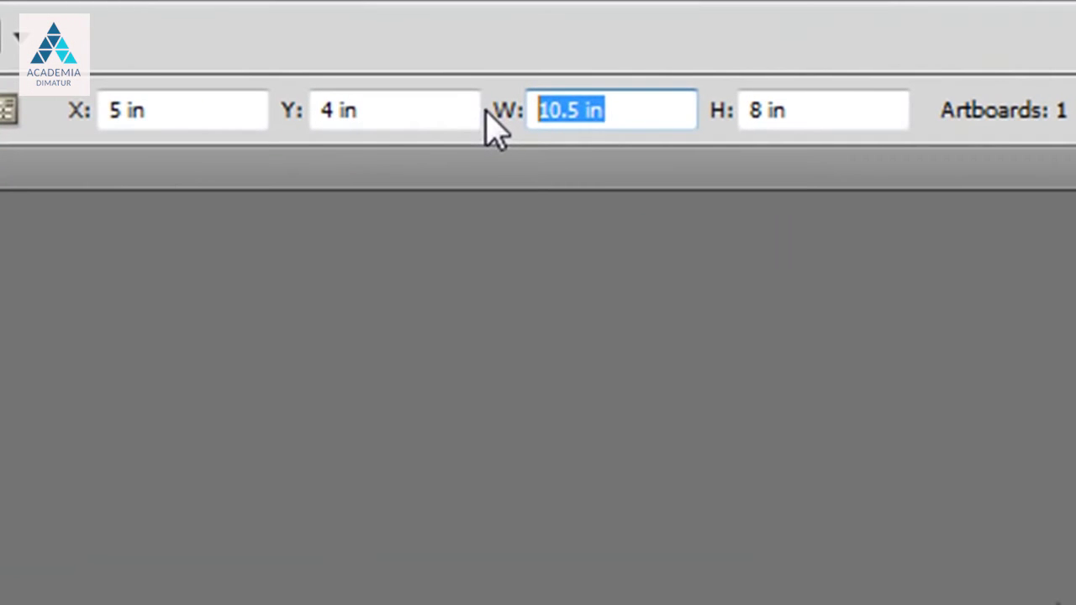
type("6")
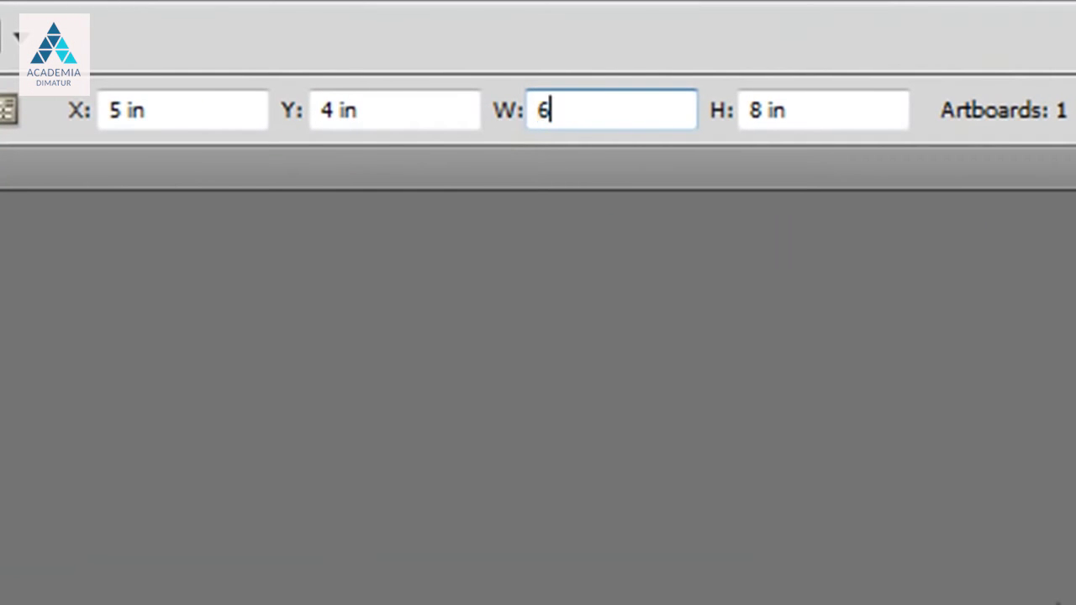
type("0")
left_click_drag(852, 108, 749, 92)
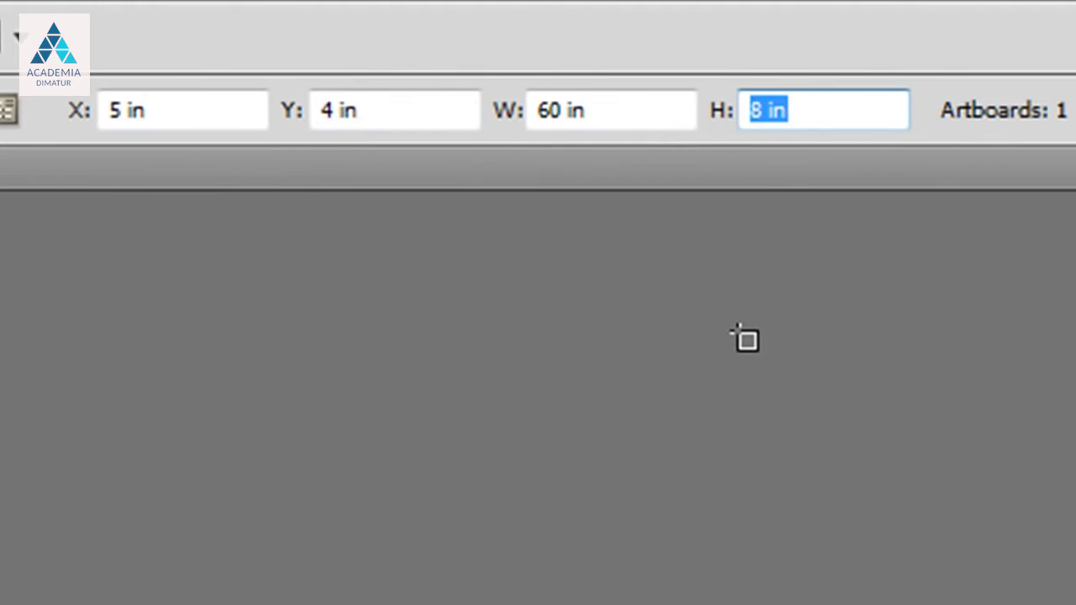
type("72")
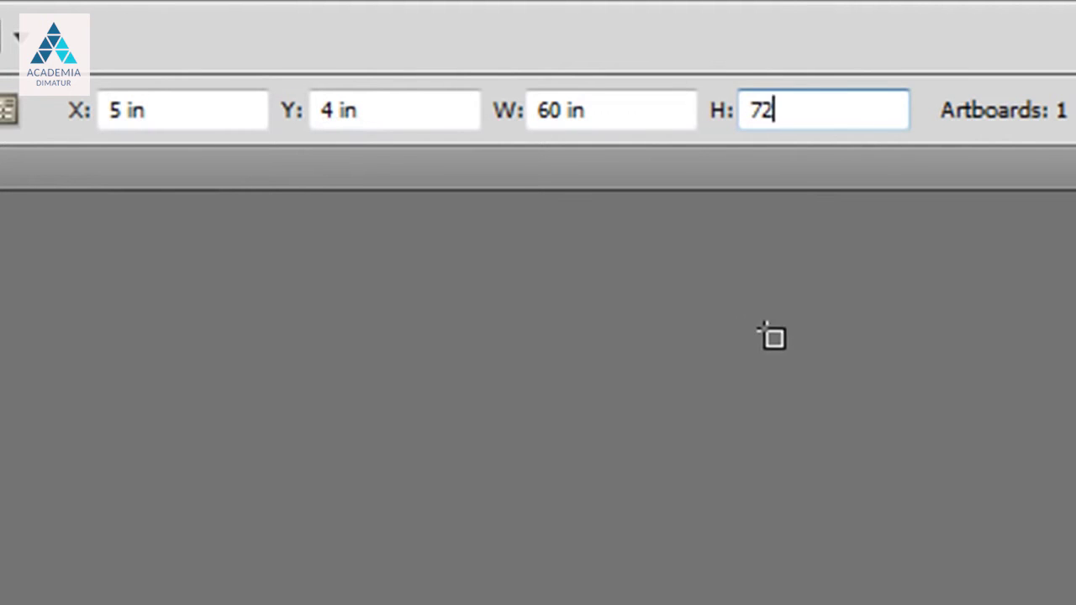
left_click(641, 111)
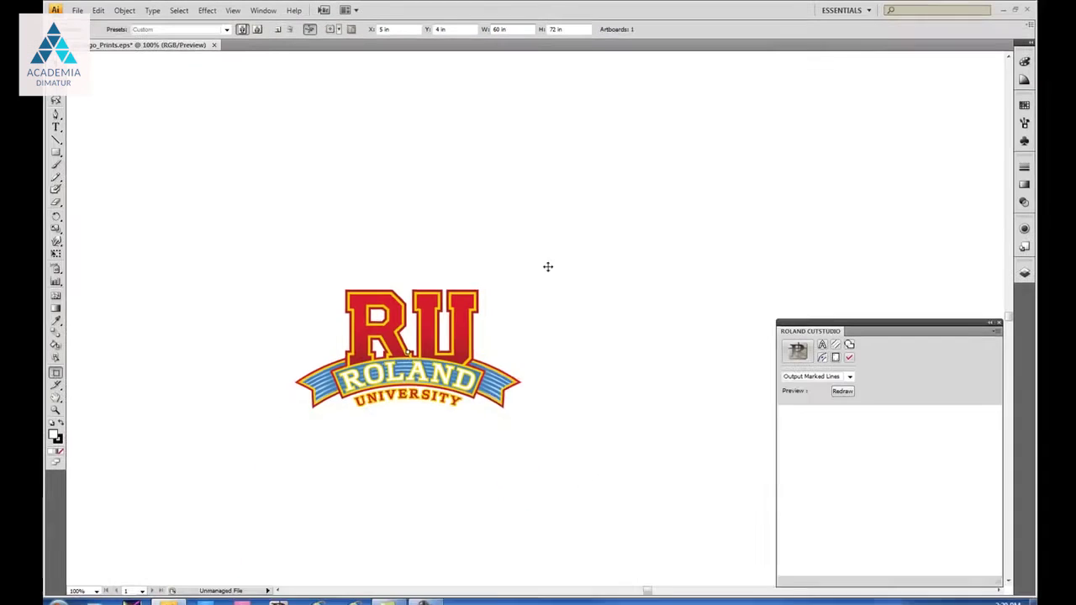
key("ctrl+minus")
key("ctrl+minus")
key("ctrl+minus")
key("ctrl+minus")
key("ctrl+minus")
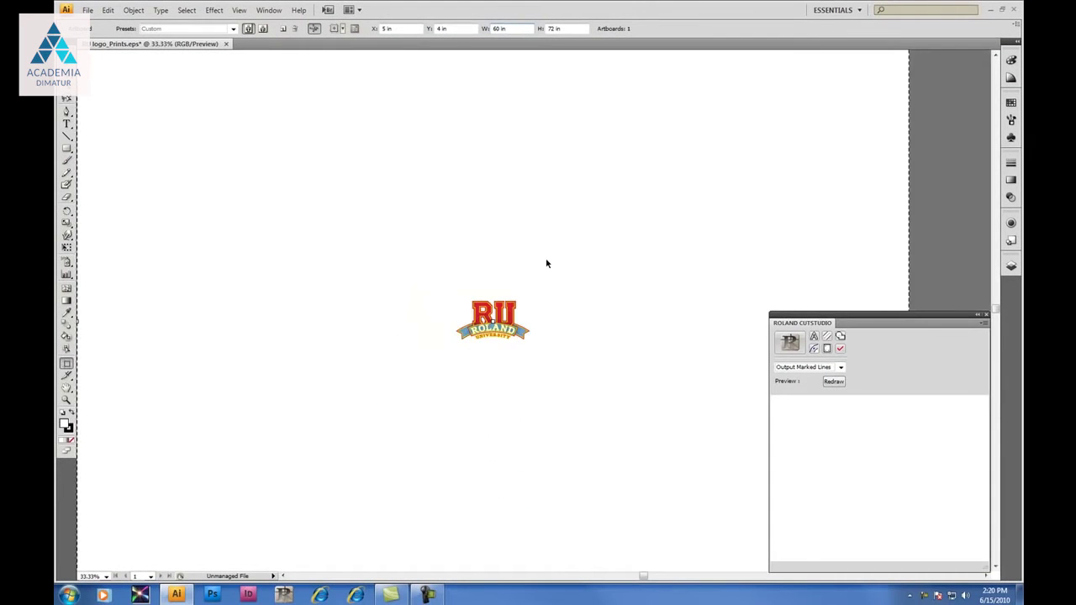
key("ctrl+minus")
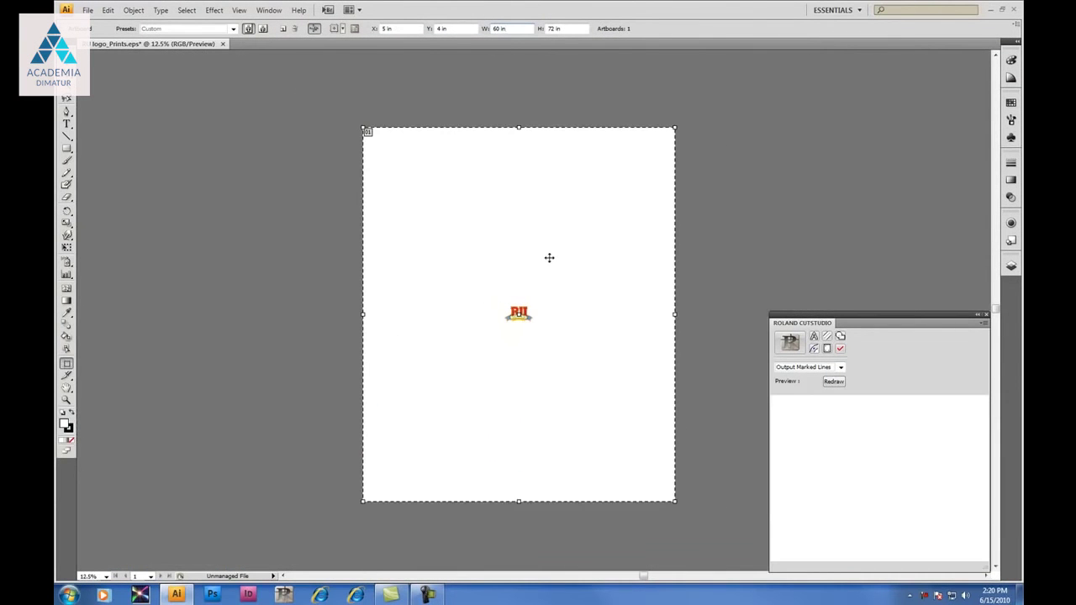
key("Escape")
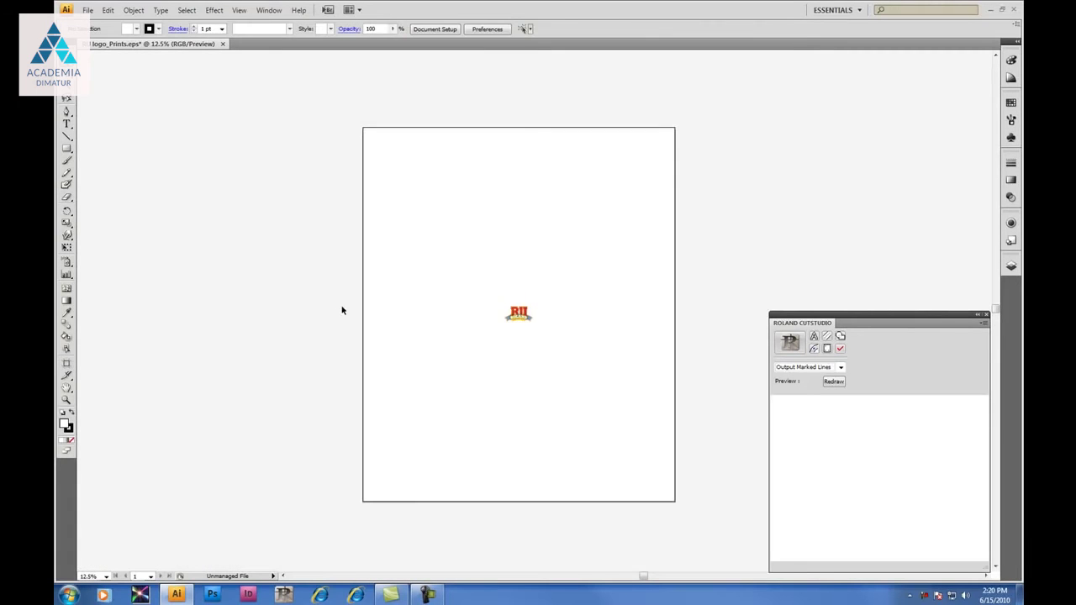
- Move the logo to the artboard's bottom-left corner and add crop marks around it
left_click(517, 314)
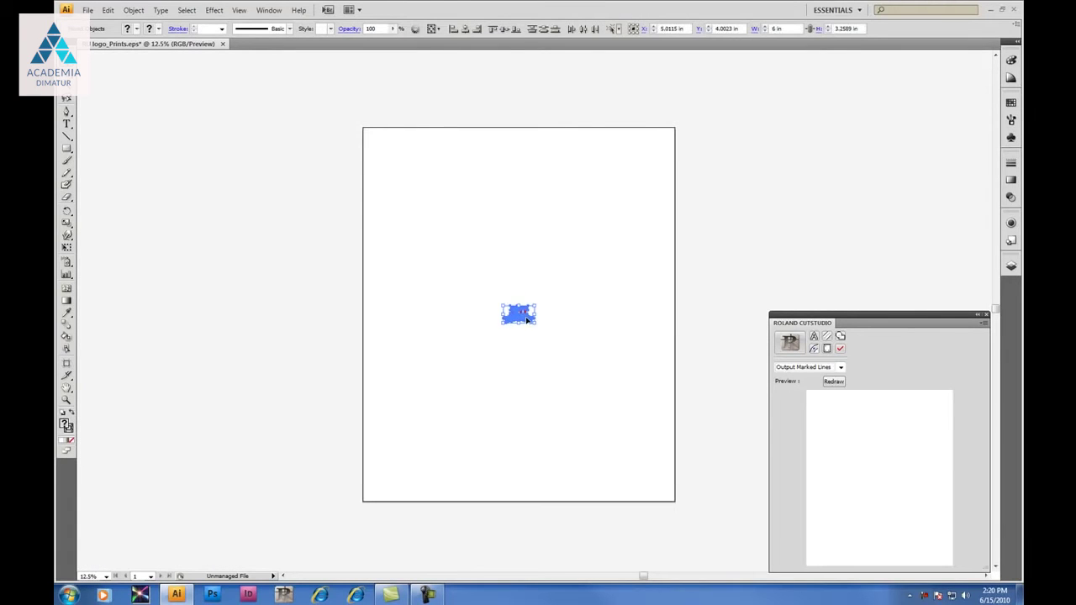
left_click_drag(523, 322, 390, 493)
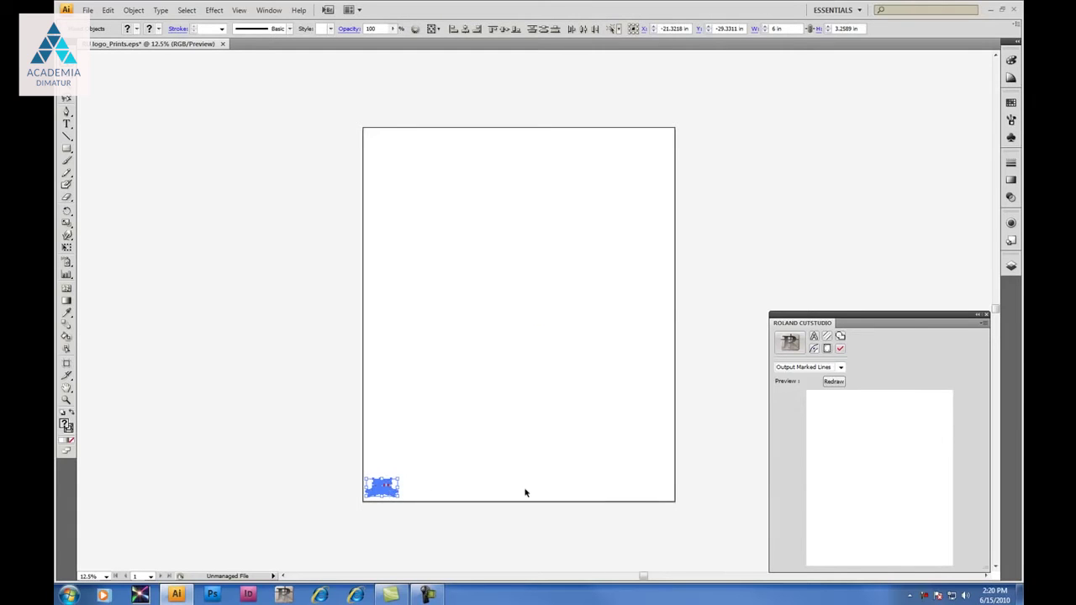
left_click(828, 350)
- Set the crop-mark cutter type to GX-640 in the Crop-marks settings
left_click(983, 323)
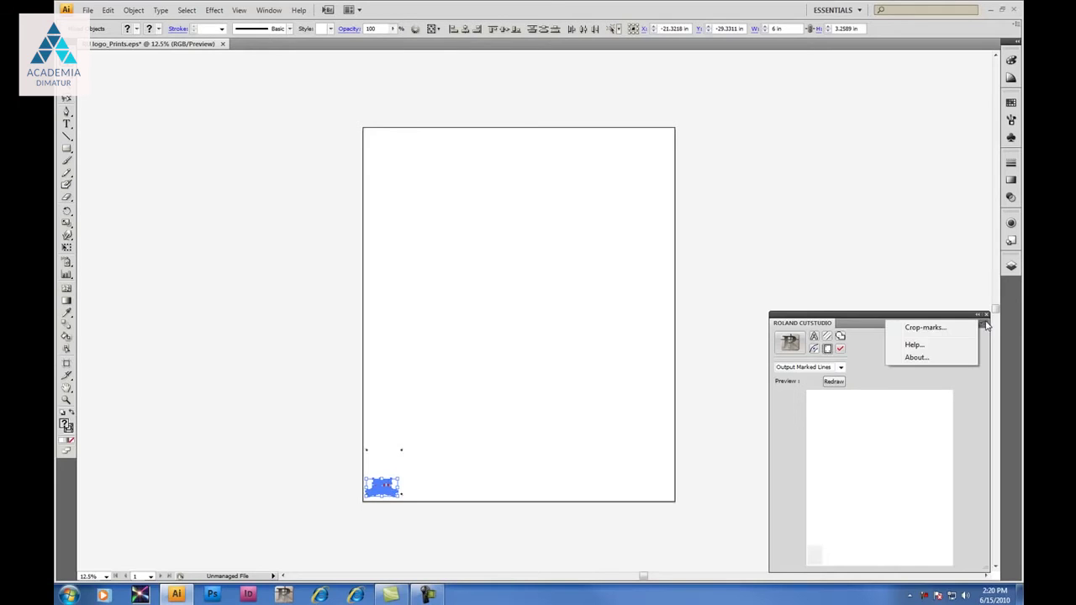
left_click(965, 329)
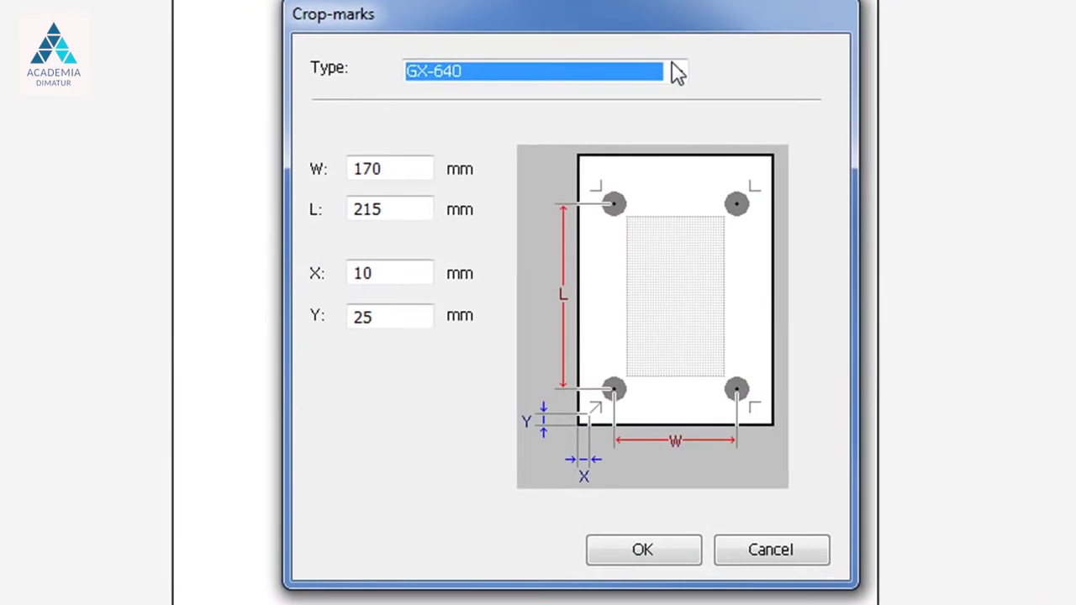
left_click(678, 73)
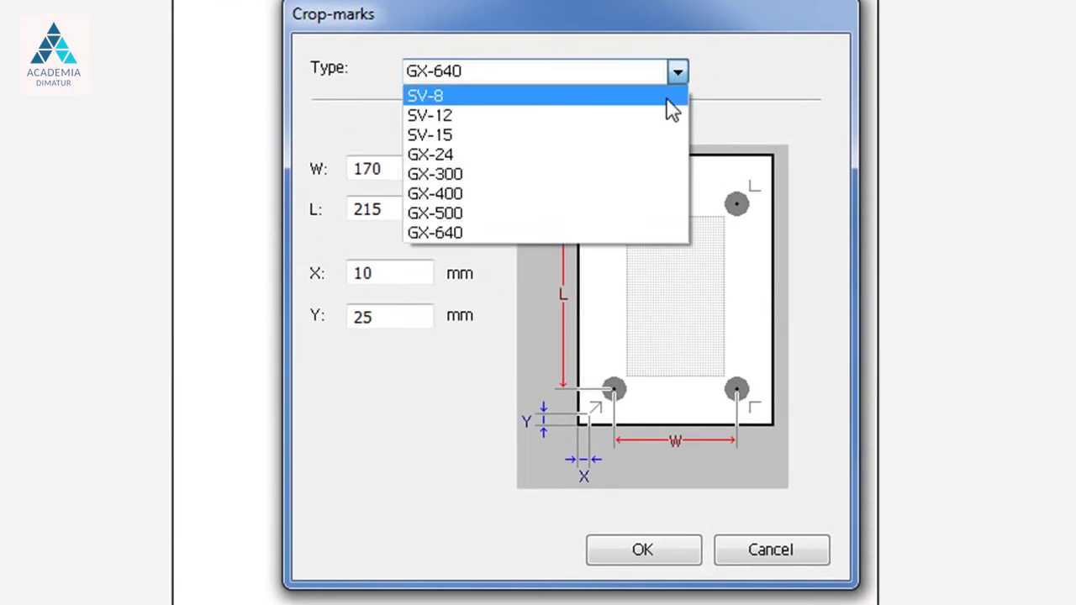
left_click(661, 160)
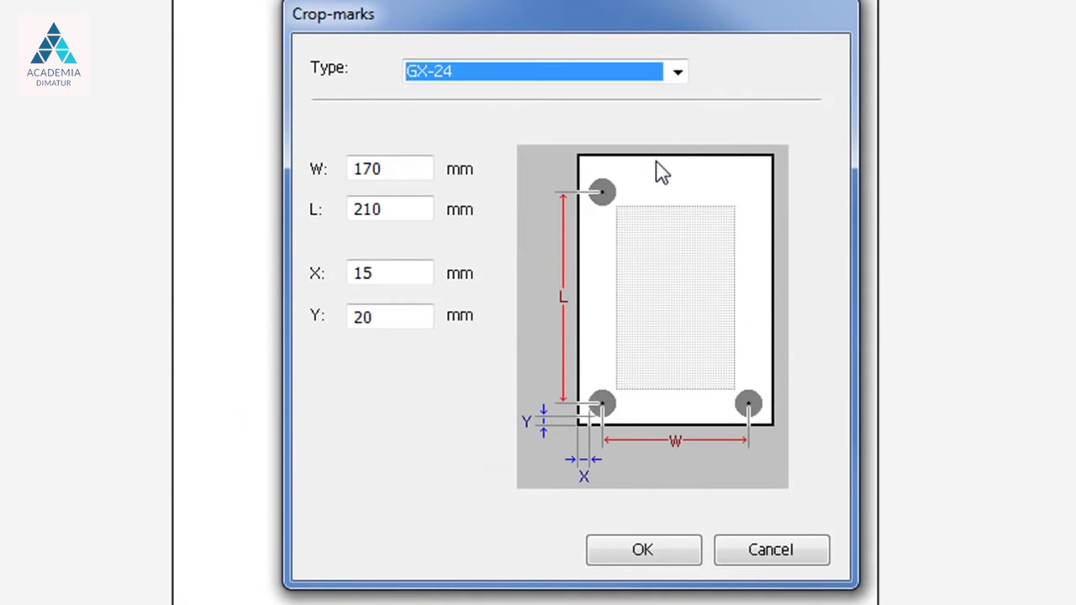
left_click(677, 73)
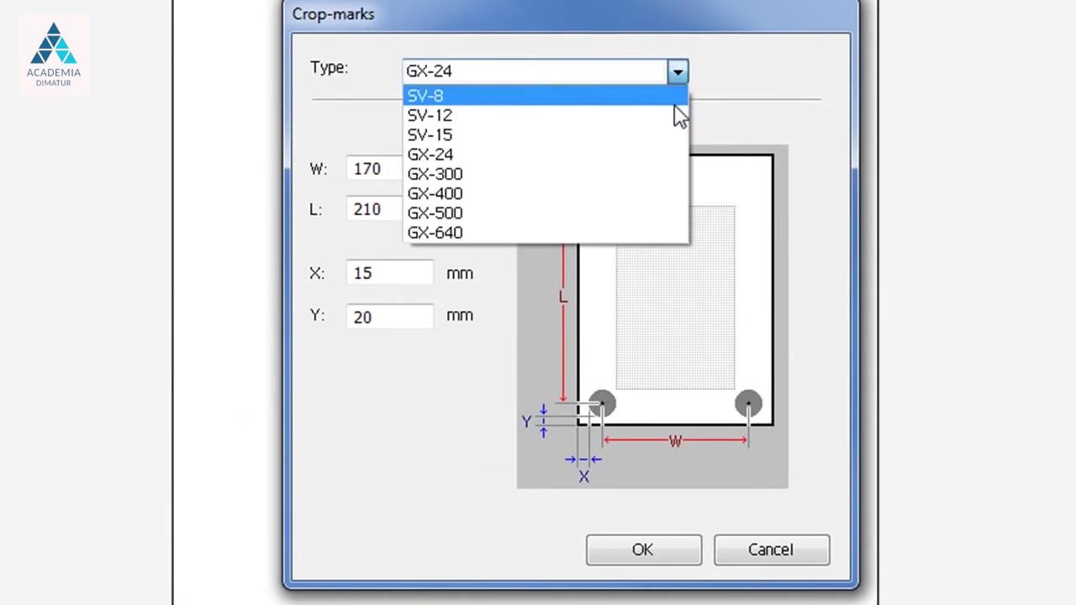
left_click(666, 229)
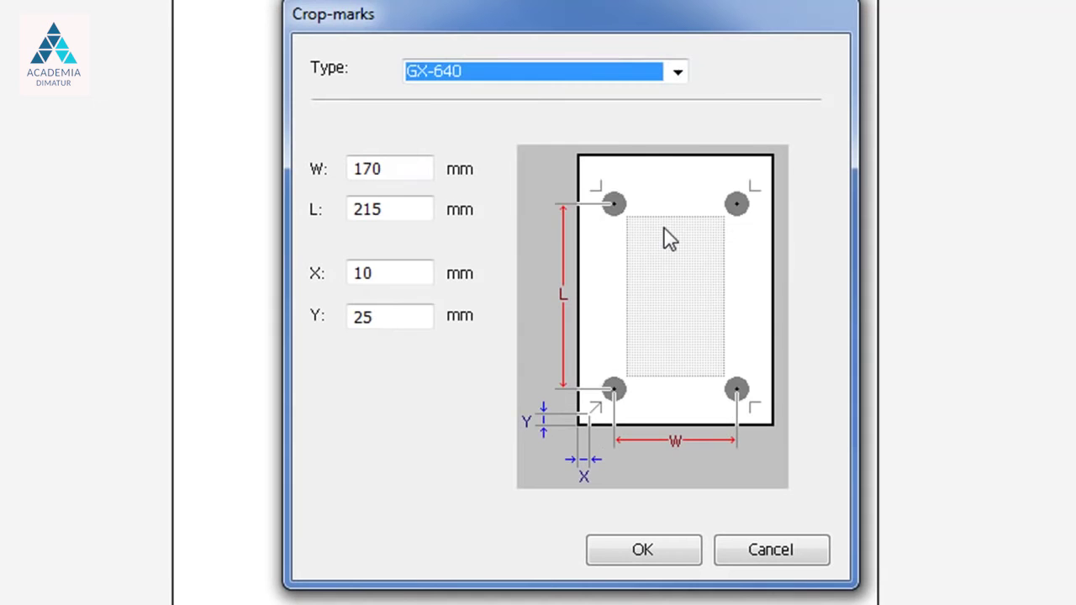
- Check the range limits, then enter crop-mark width 1616 mm, length 3200 mm, X offset 25
left_click_drag(425, 168, 304, 164)
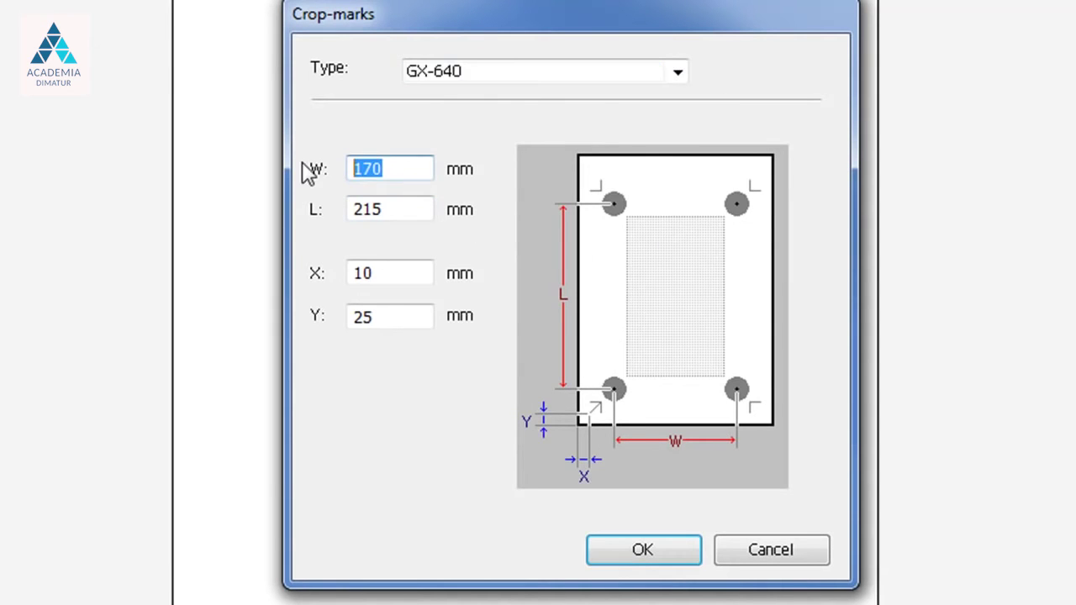
type("9999")
key("Tab")
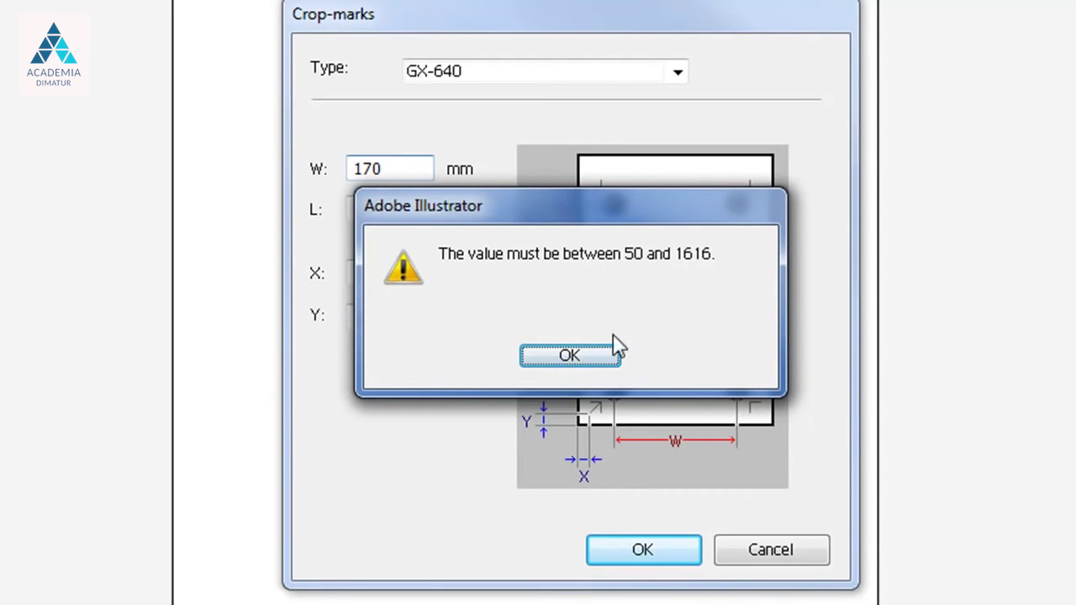
left_click(554, 358)
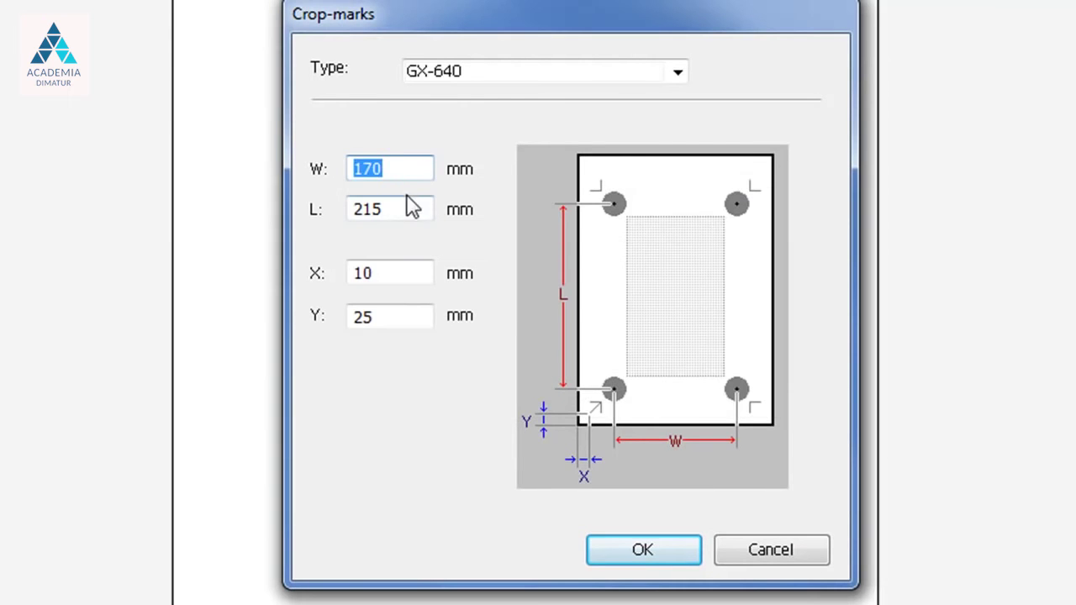
type("1616")
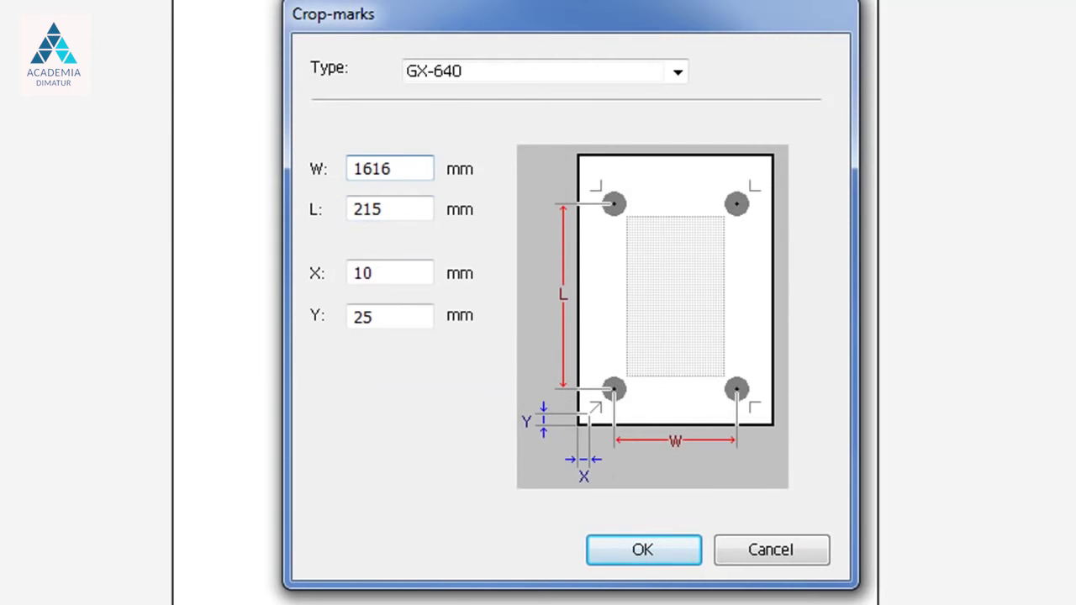
left_click_drag(423, 210, 320, 221)
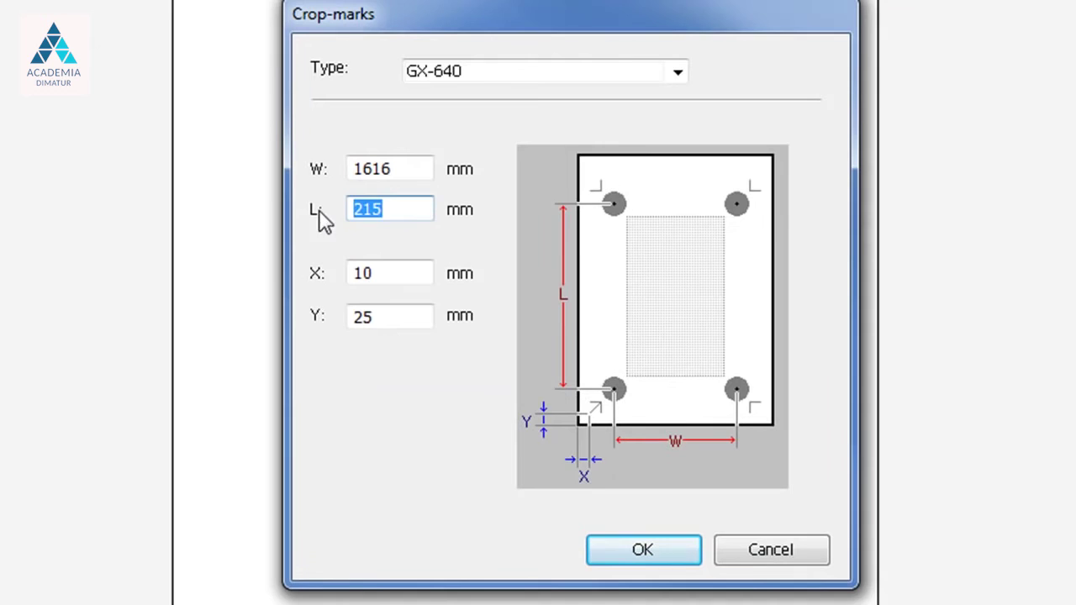
type("9999")
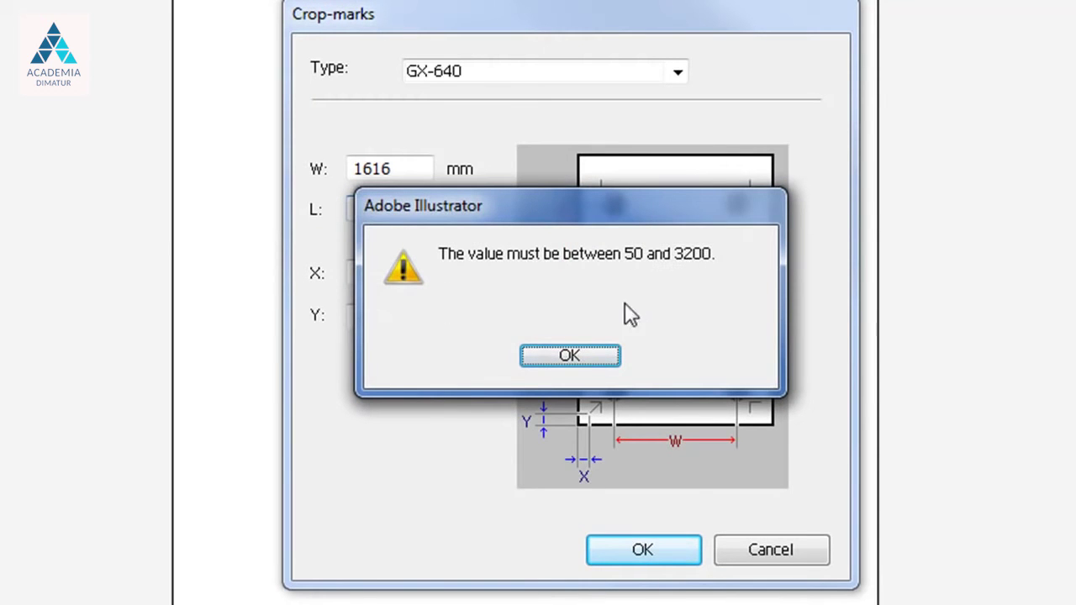
left_click(578, 350)
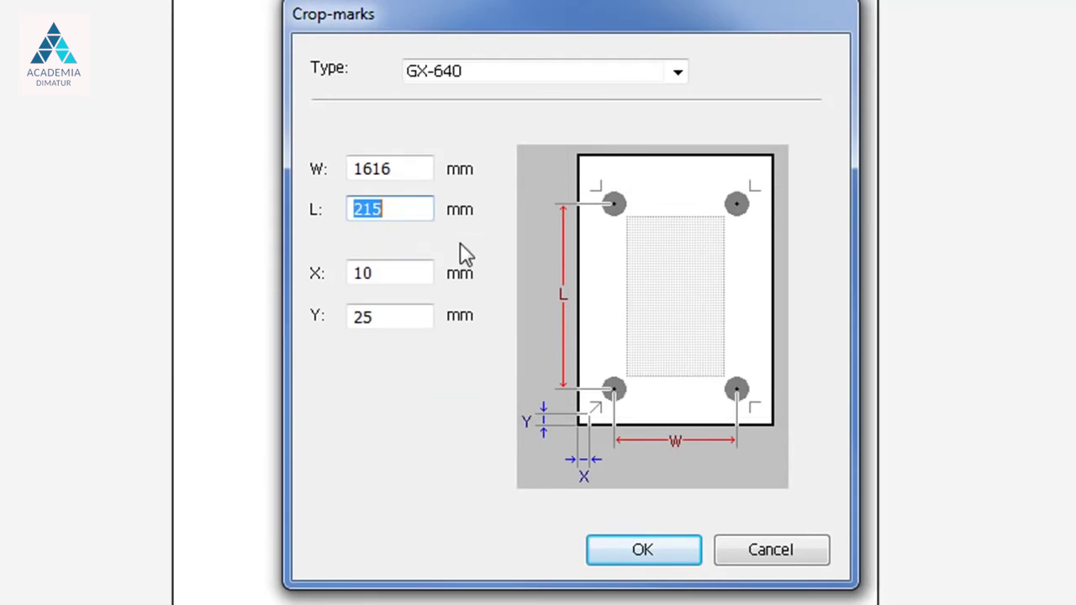
type("3200")
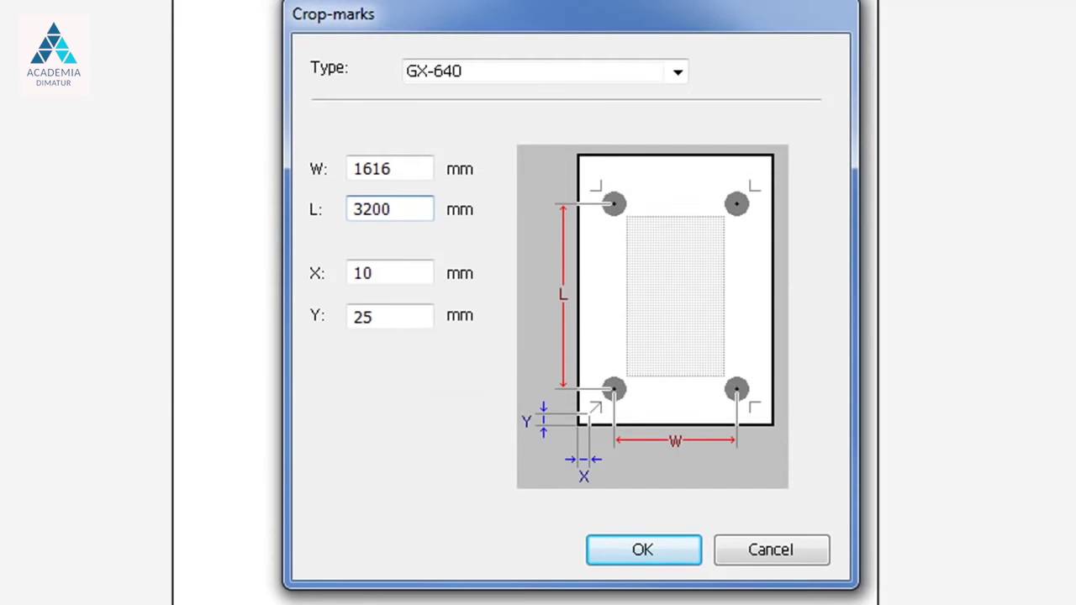
left_click(383, 277)
left_click_drag(383, 278, 340, 273)
type("25")
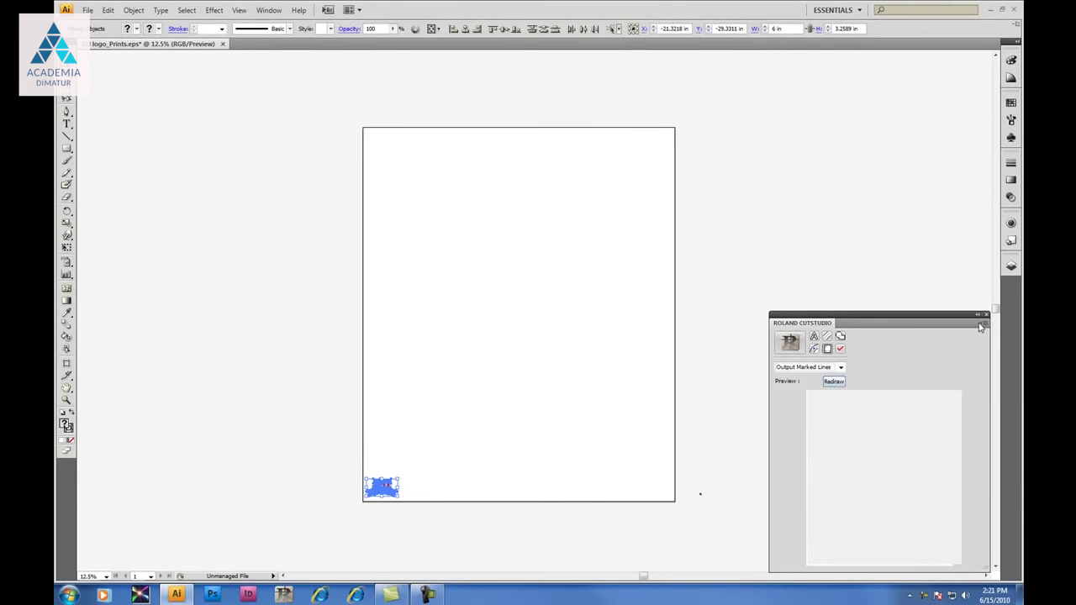
- Change the crop-mark width to 1475 mm, edit the length value, and apply
left_click(983, 323)
left_click(970, 328)
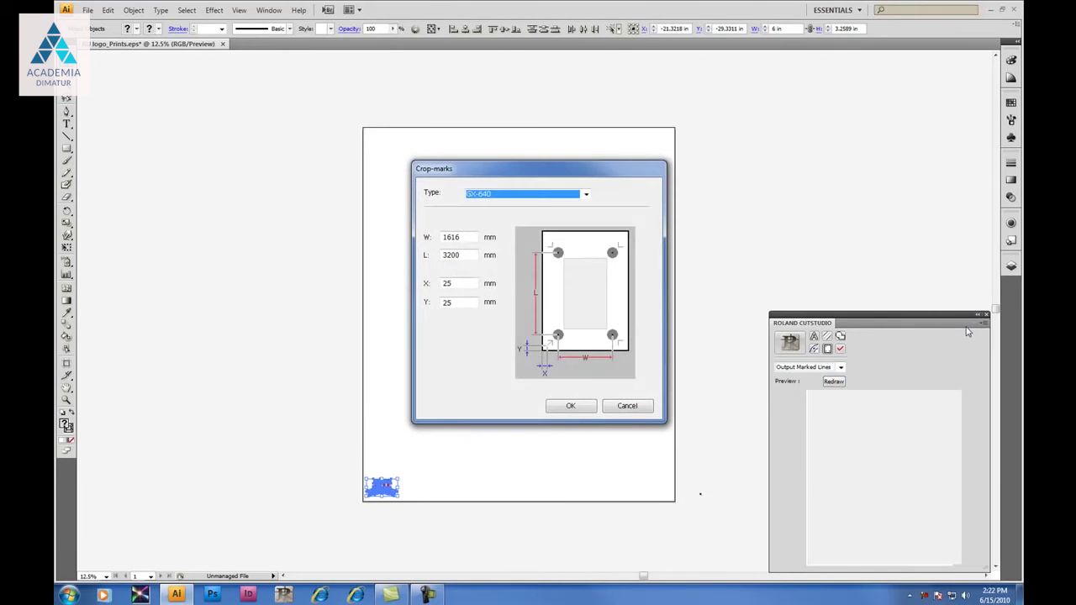
double_click(469, 238)
type("1475")
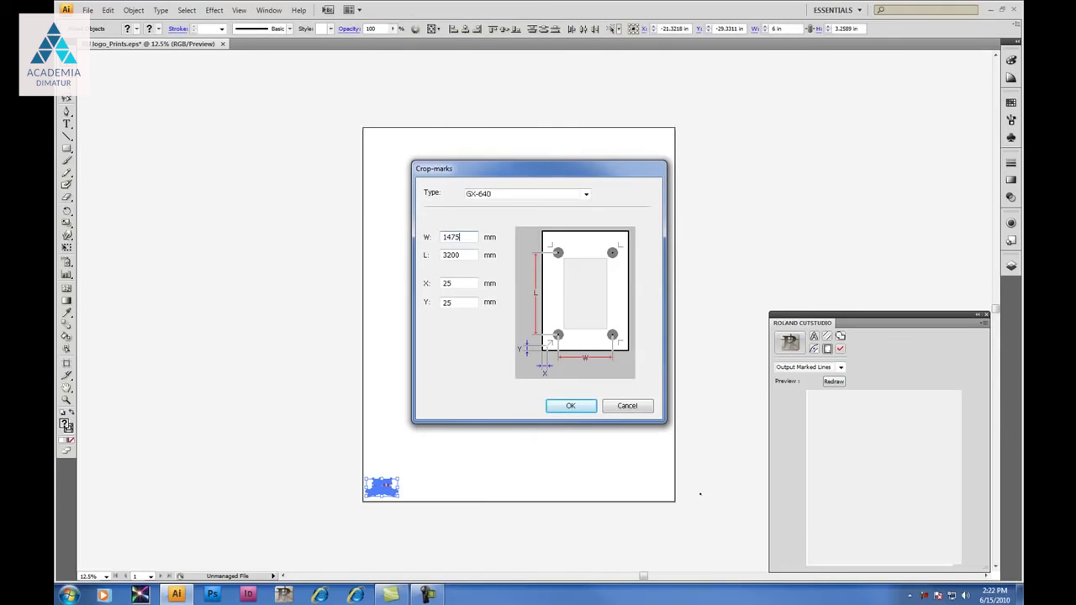
double_click(461, 255)
type("1750")
left_click(592, 408)
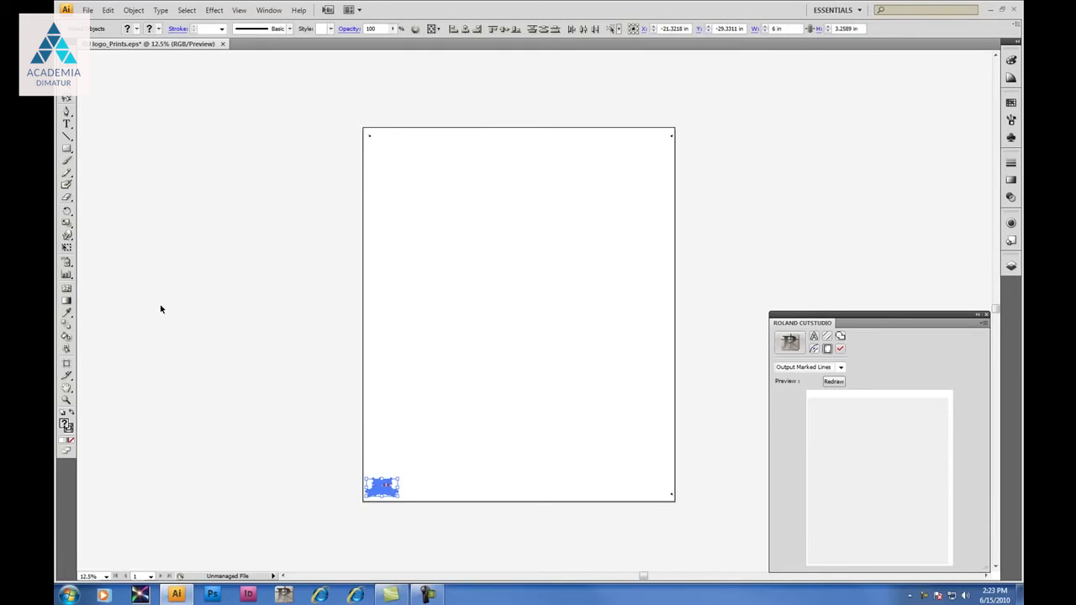
- Zoom in on the RU logo and nudge it up and right, just inside the lower-left crop mark
left_click(66, 401)
left_click_drag(338, 453, 435, 526)
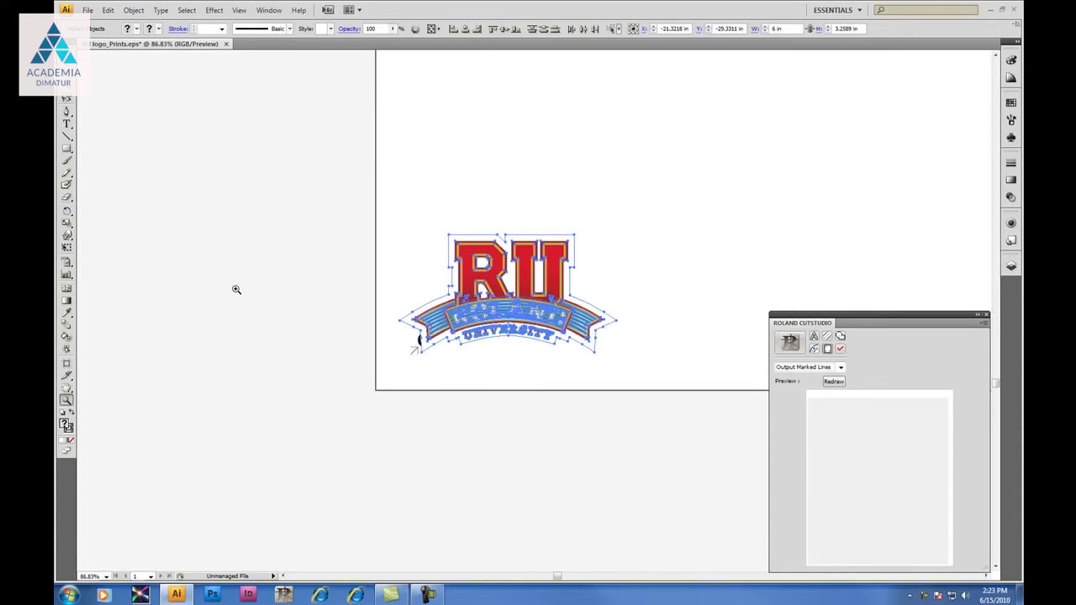
key("v")
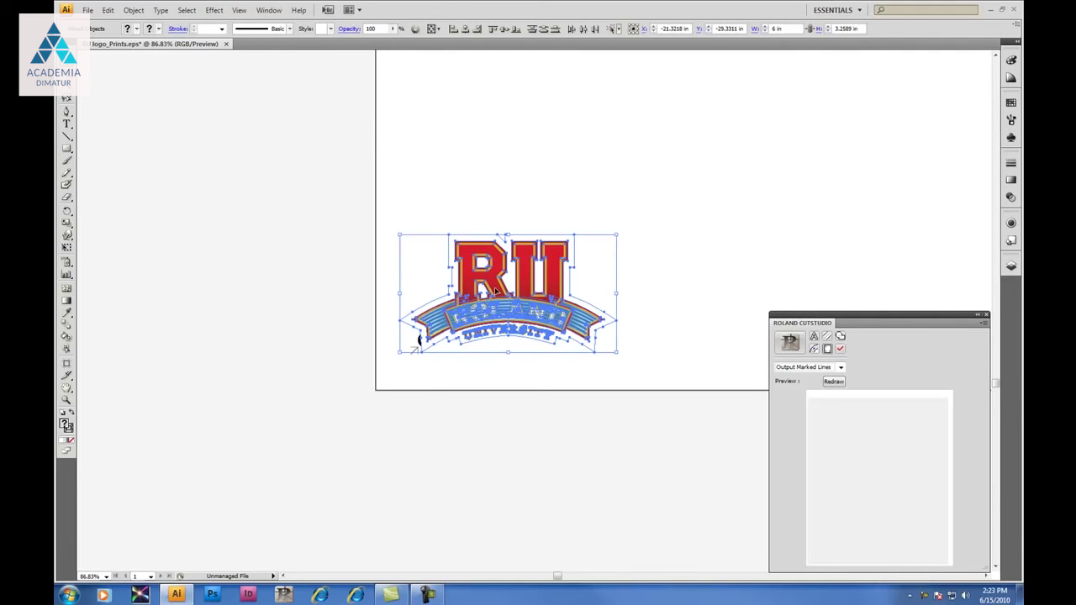
left_click_drag(496, 291, 522, 269)
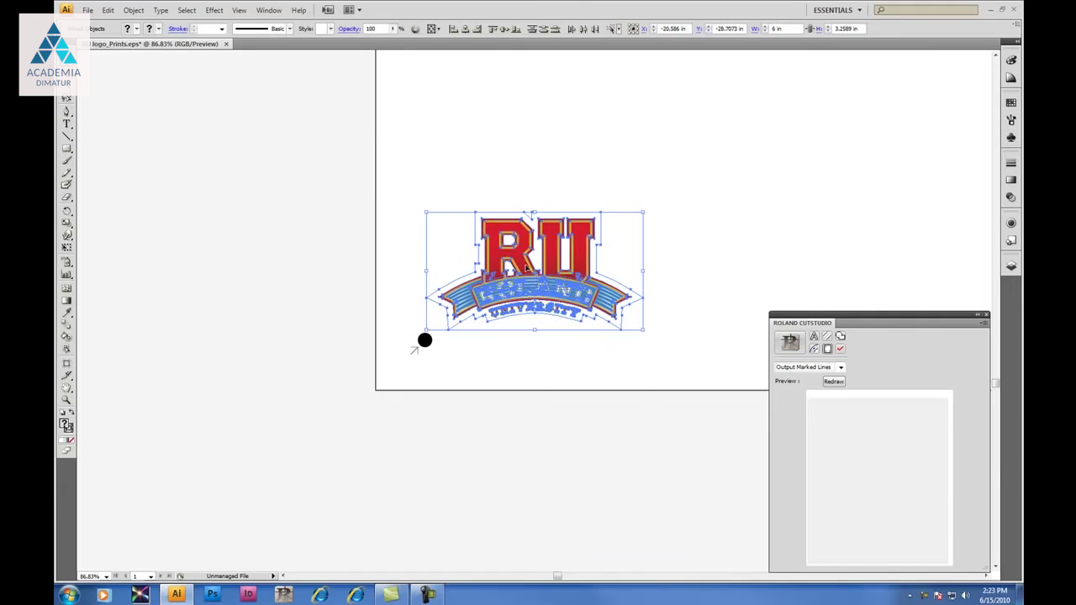
left_click_drag(526, 269, 533, 269)
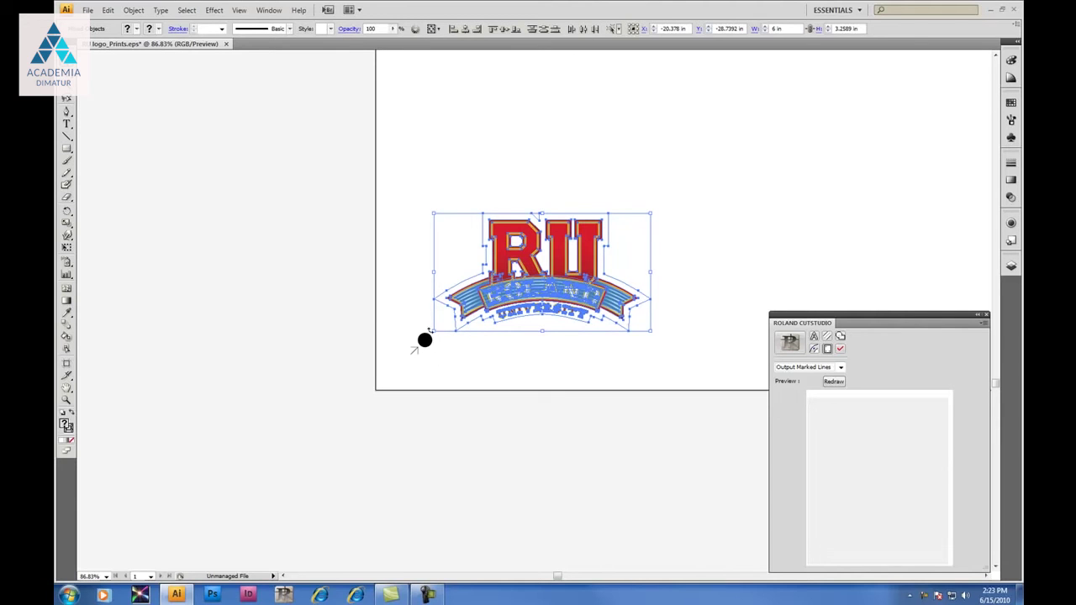
left_click(520, 351)
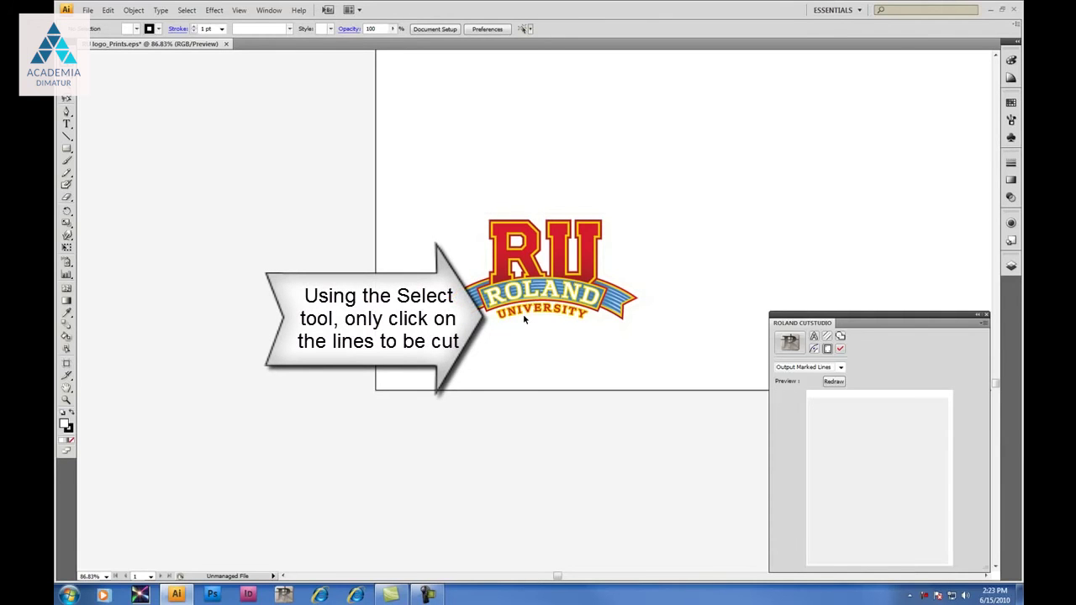
- Select the logo's cut lines so they appear in the CutStudio preview, then deselect
left_click(425, 340)
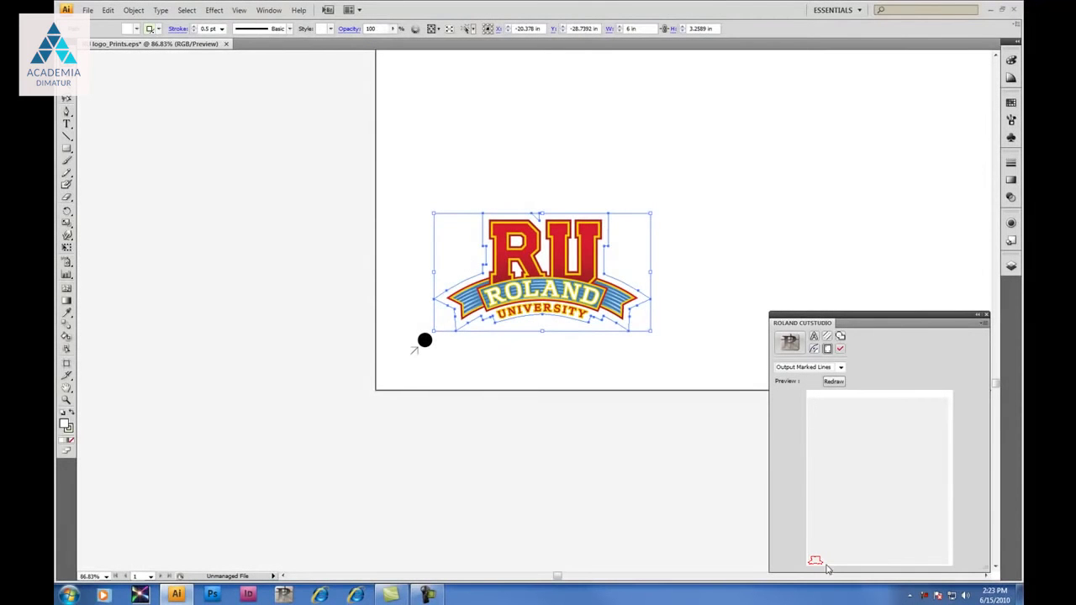
left_click(703, 374)
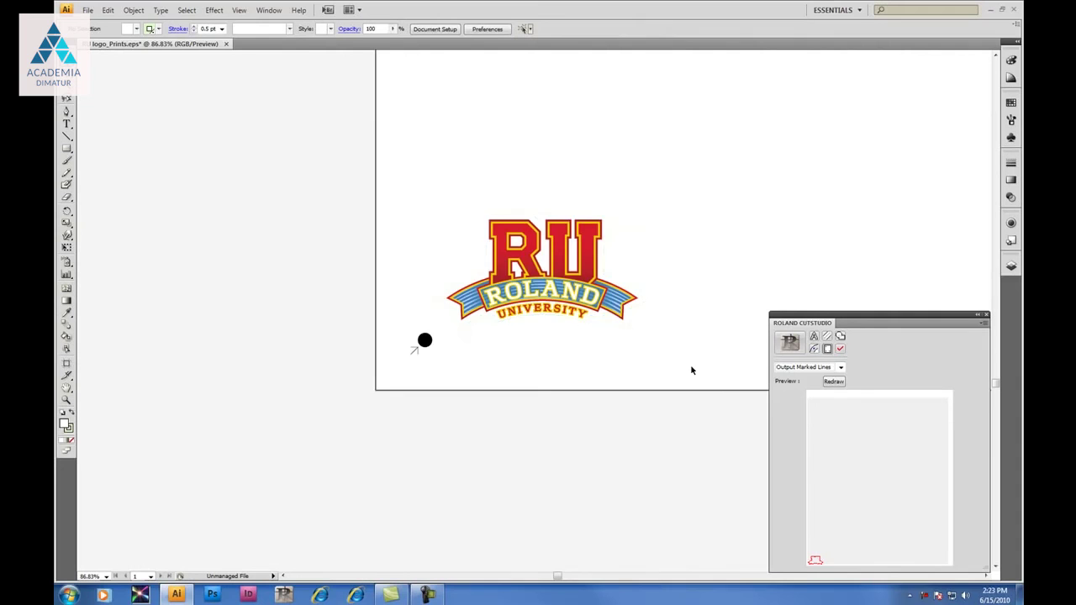
key("ctrl+minus")
key("ctrl+minus")
key("ctrl+minus")
key("ctrl+minus")
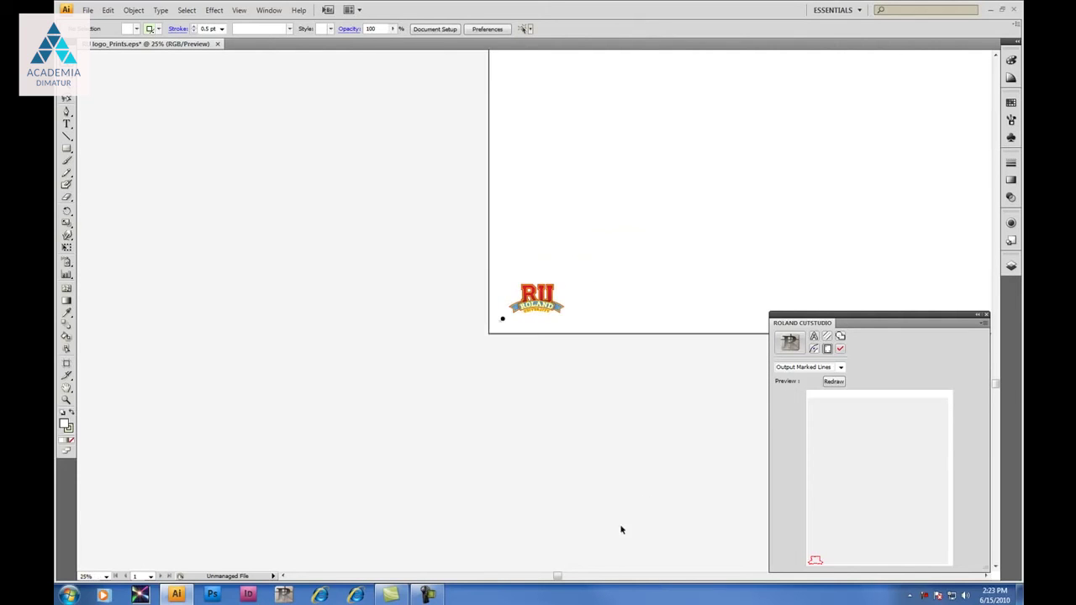
- Duplicate the logo rightward repeatedly to build a row of nine logos
left_click_drag(555, 576, 661, 588)
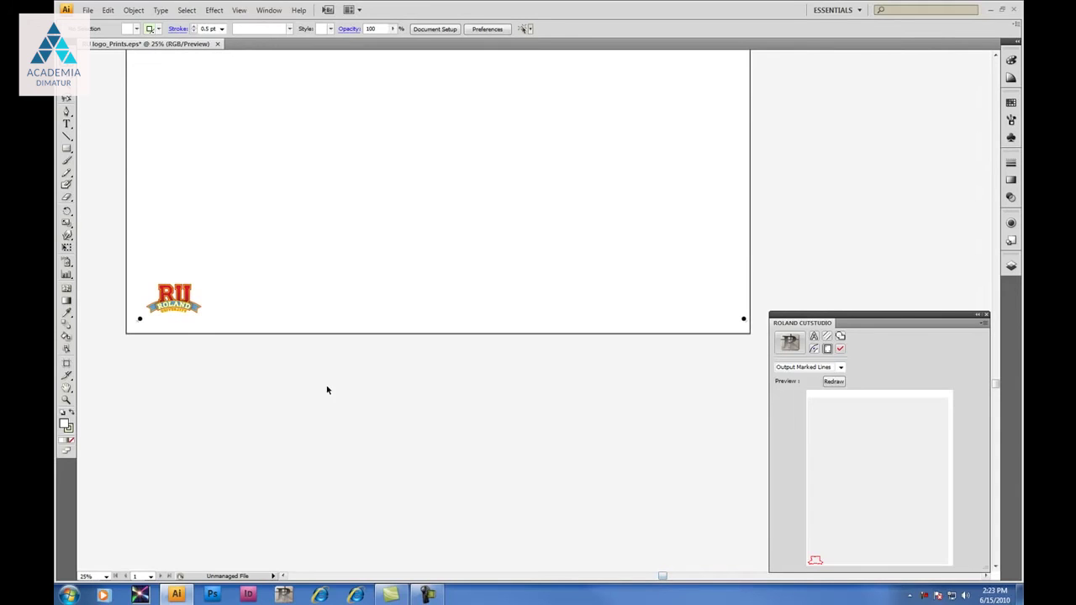
left_click_drag(216, 350, 140, 279)
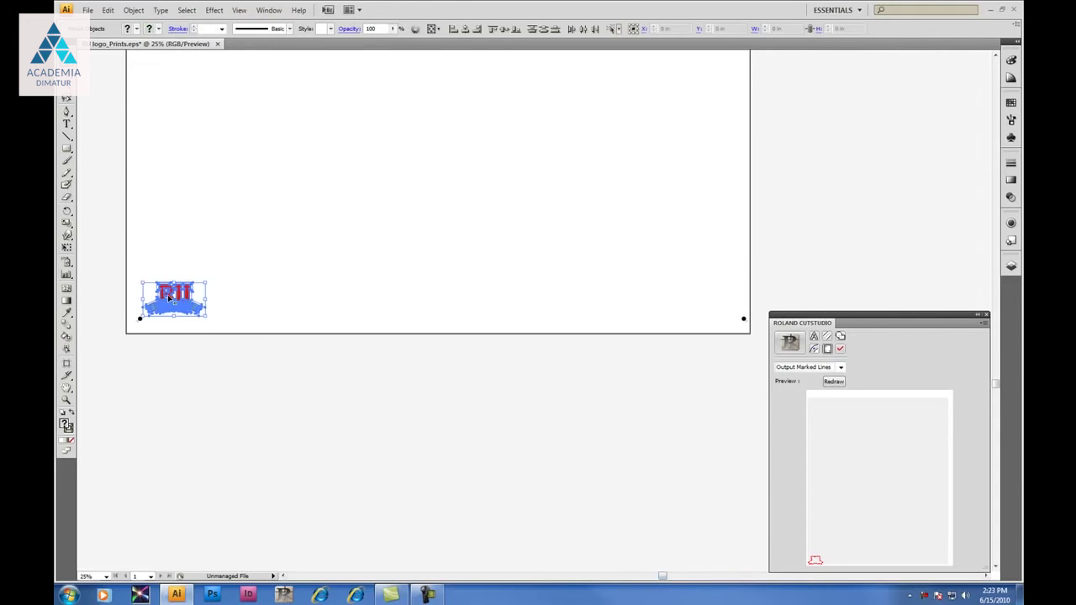
key("a")
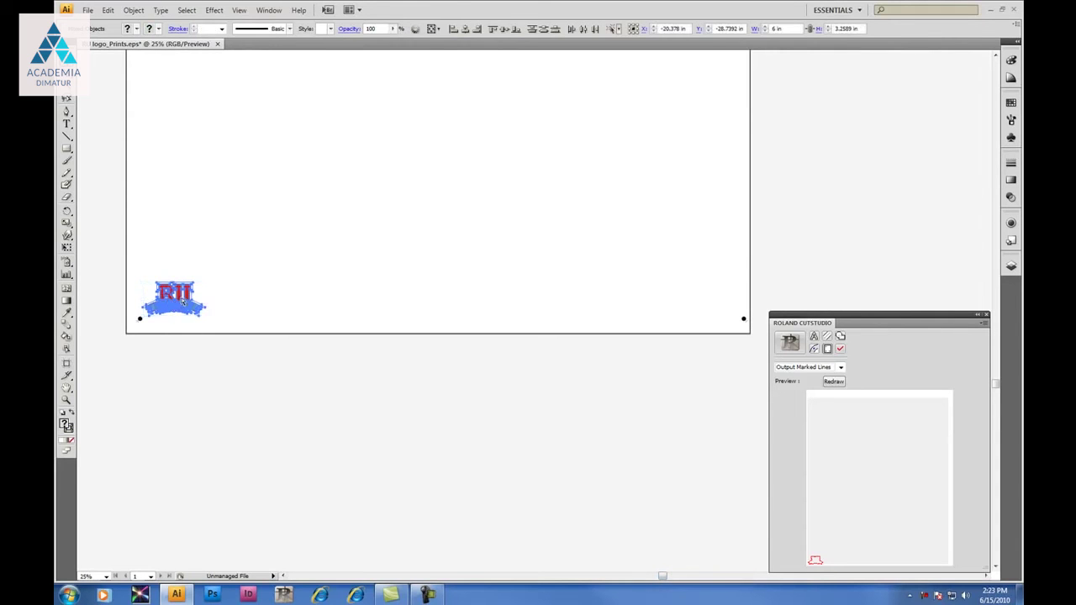
left_click_drag(188, 300, 244, 310)
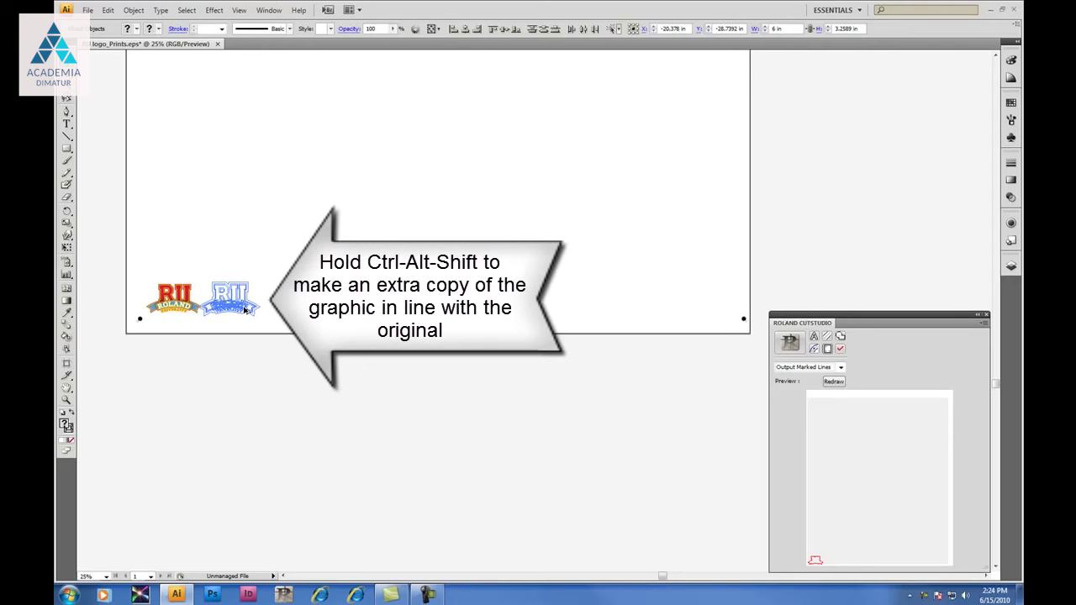
left_click_drag(244, 310, 253, 312)
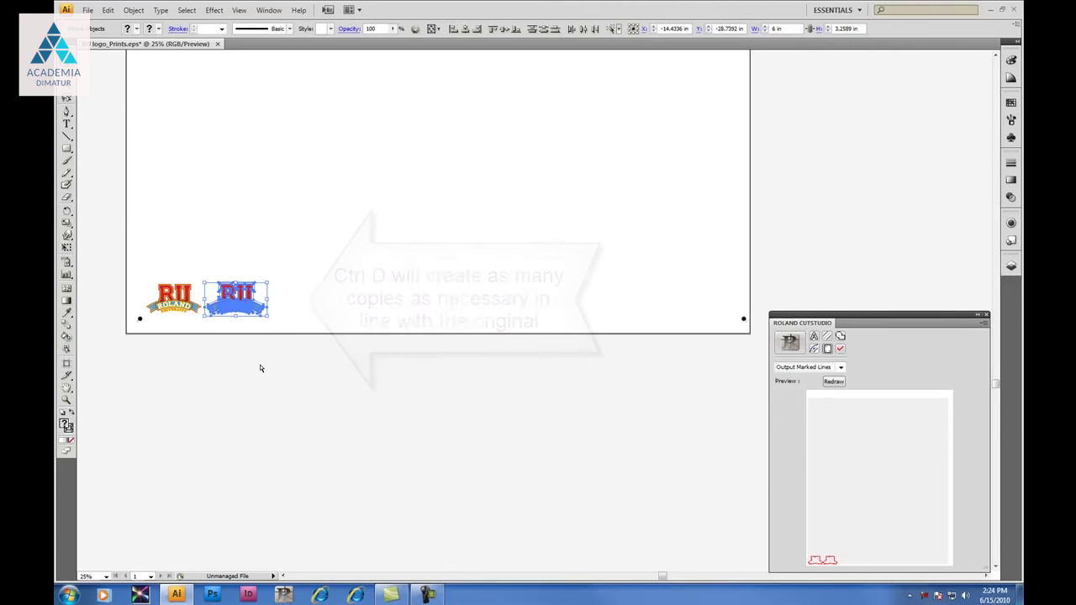
key("ctrl+d")
key("ctrl+d")
key("ctrl+d")
key("ctrl+d")
key("ctrl+d")
key("ctrl+d")
key("ctrl+d")
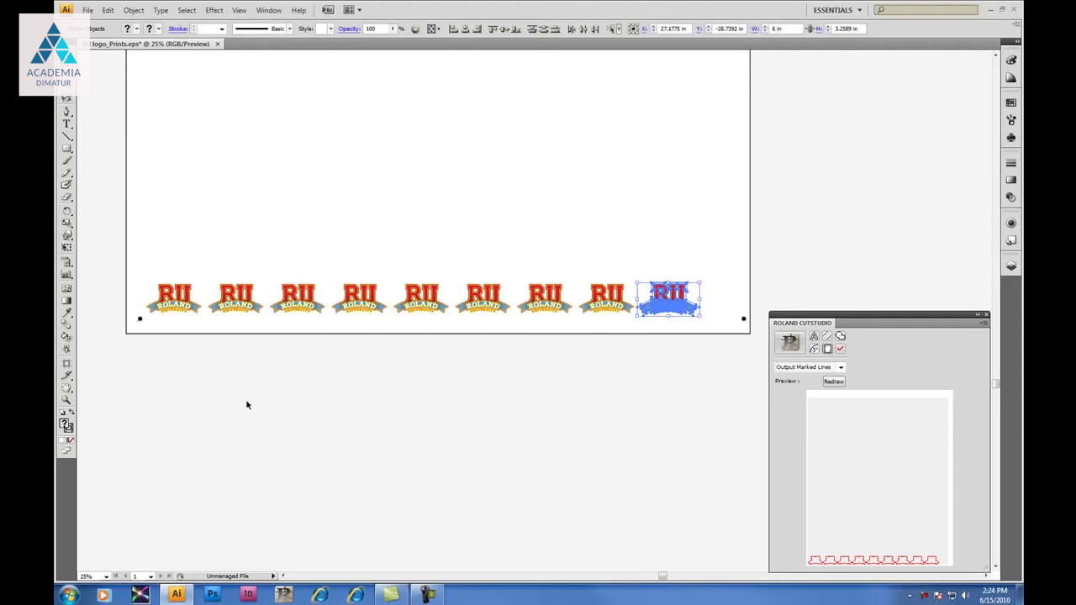
- Centre the logo row with two right nudges and copy it upward as a second row
left_click_drag(160, 378, 667, 284)
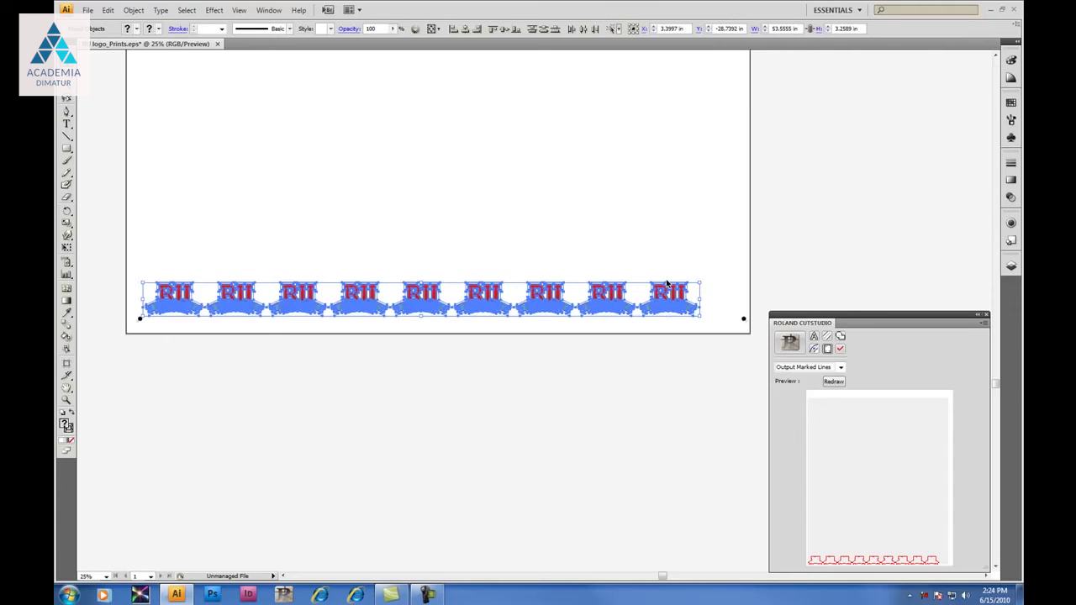
key("Right")
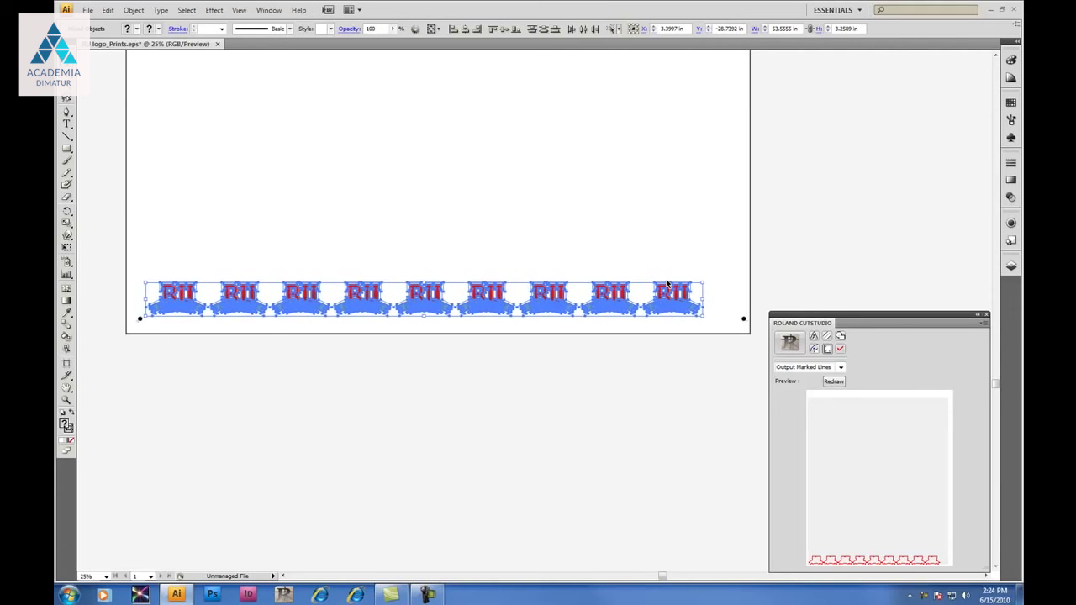
key("Right")
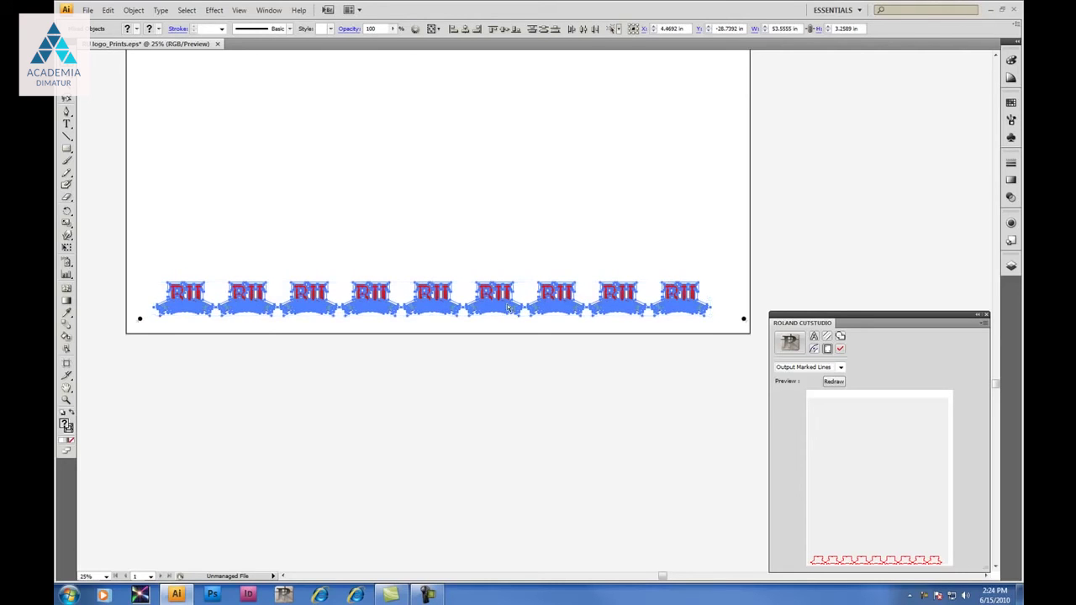
left_click_drag(507, 306, 510, 270)
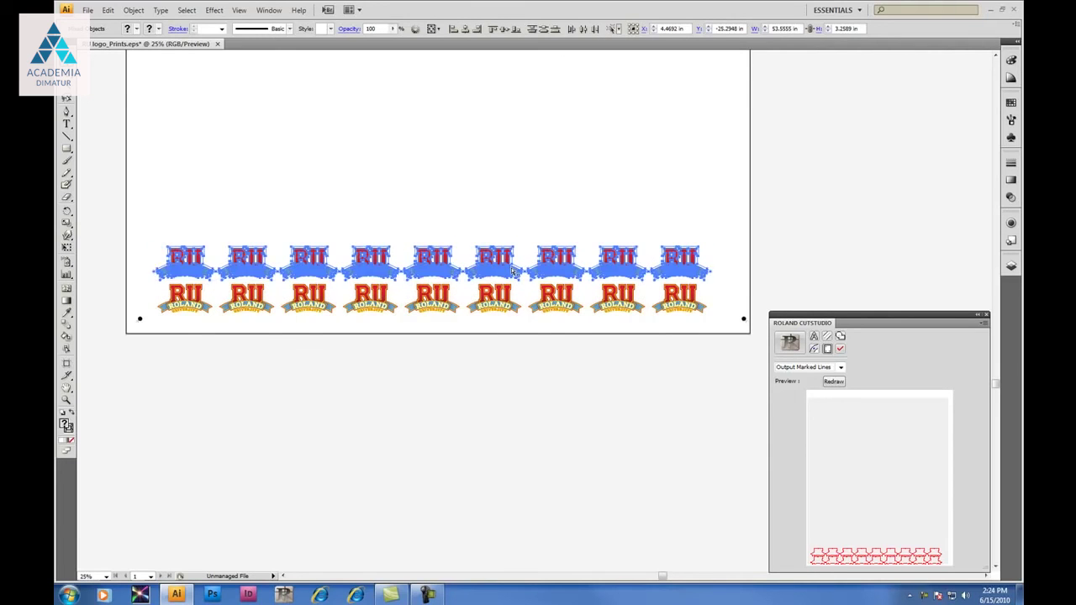
key("ctrl+minus")
key("ctrl+minus")
key("ctrl+minus")
key("ctrl+minus")
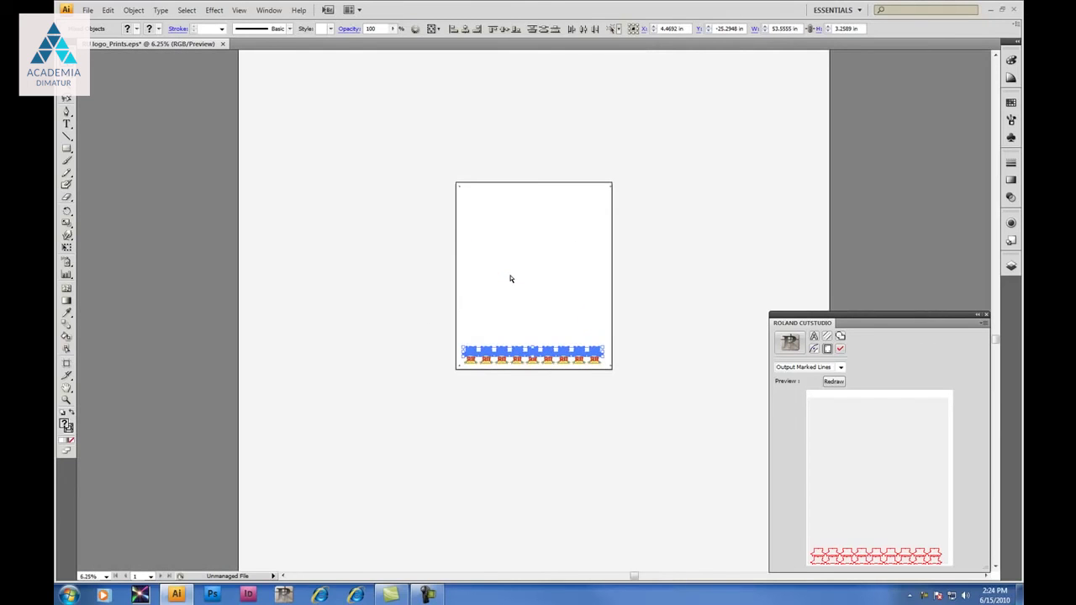
- Repeat the row copy with Ctrl+D until rows fill the artboard, then select all logo tiles
key("ctrl+d")
key("ctrl+d")
key("ctrl+d")
key("ctrl+d")
key("ctrl+d")
key("ctrl+d")
key("ctrl+d")
key("ctrl+d")
key("ctrl+d")
key("ctrl+d")
key("ctrl+d")
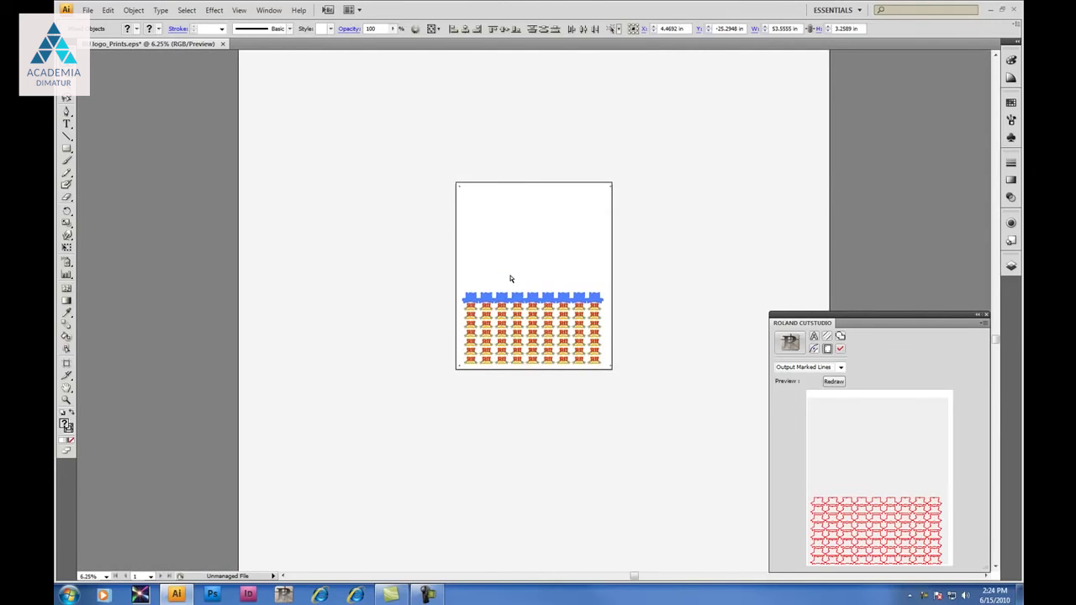
key("ctrl+d")
key("ctrl+d")
key("ctrl+d")
key("ctrl+d")
key("ctrl+d")
key("ctrl+d")
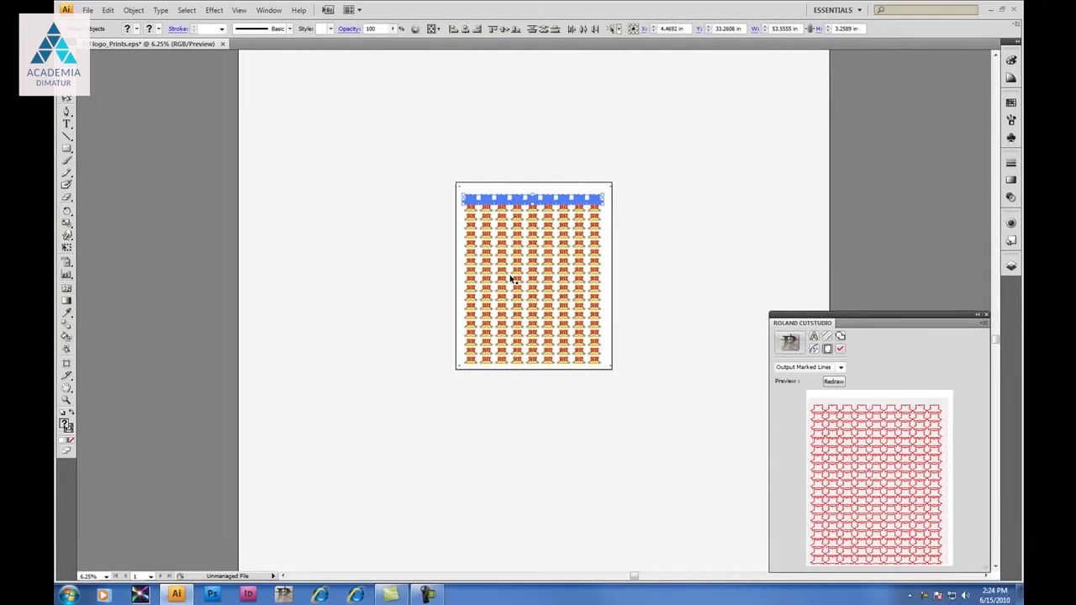
left_click(555, 391)
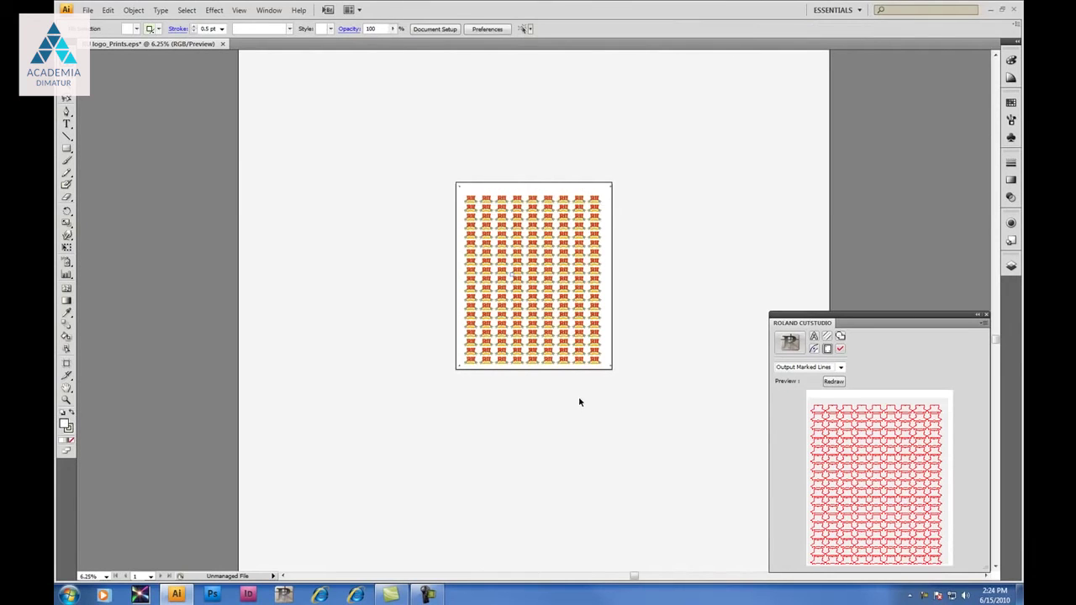
left_click_drag(593, 393, 466, 197)
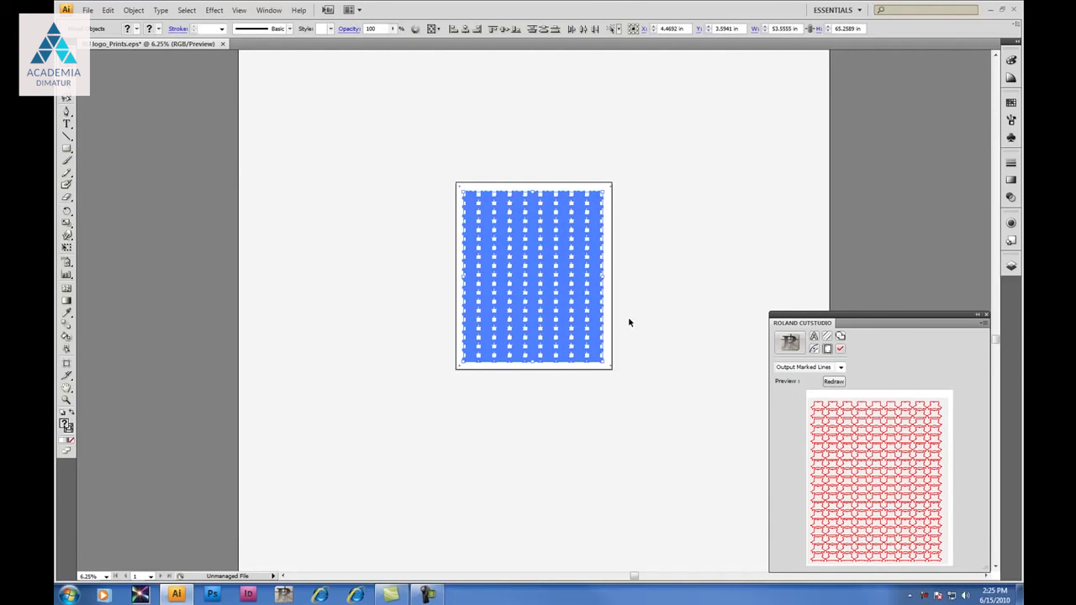
left_click(645, 393)
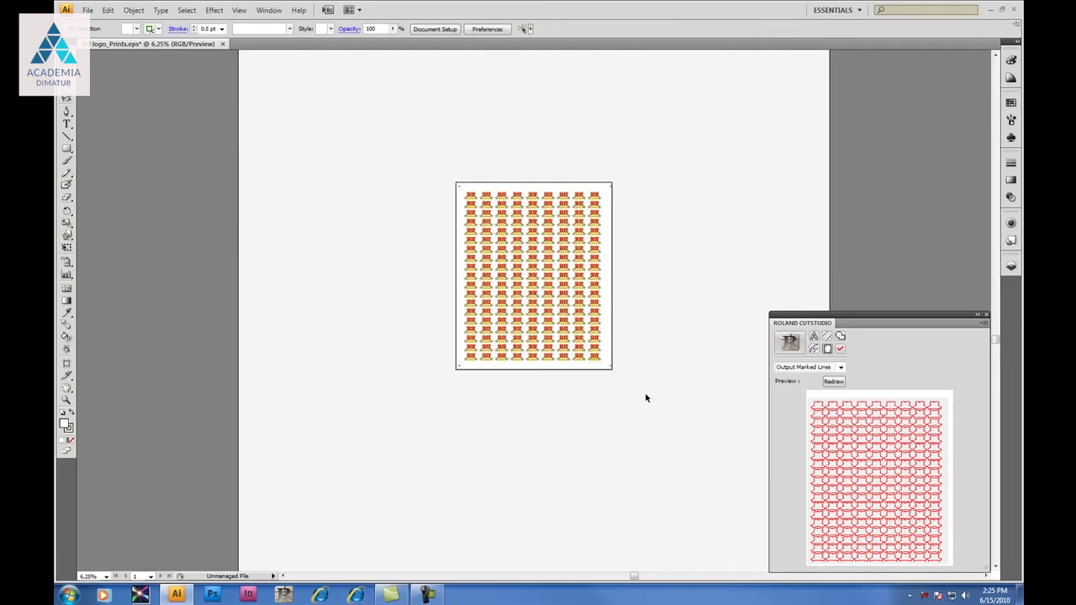
left_click(834, 383)
left_click(66, 401)
left_click_drag(443, 169, 626, 382)
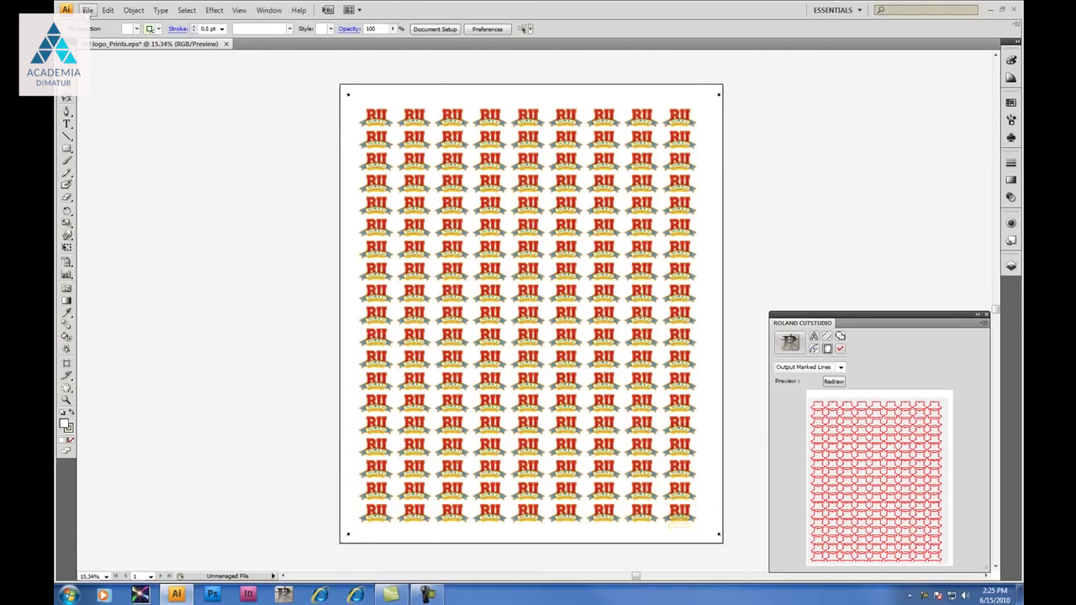
- Save the sheet as 'RU logo_Decal_Sheet.eps', replacing Prints with Decal_Sheet, accepting default EPS options
left_click(88, 11)
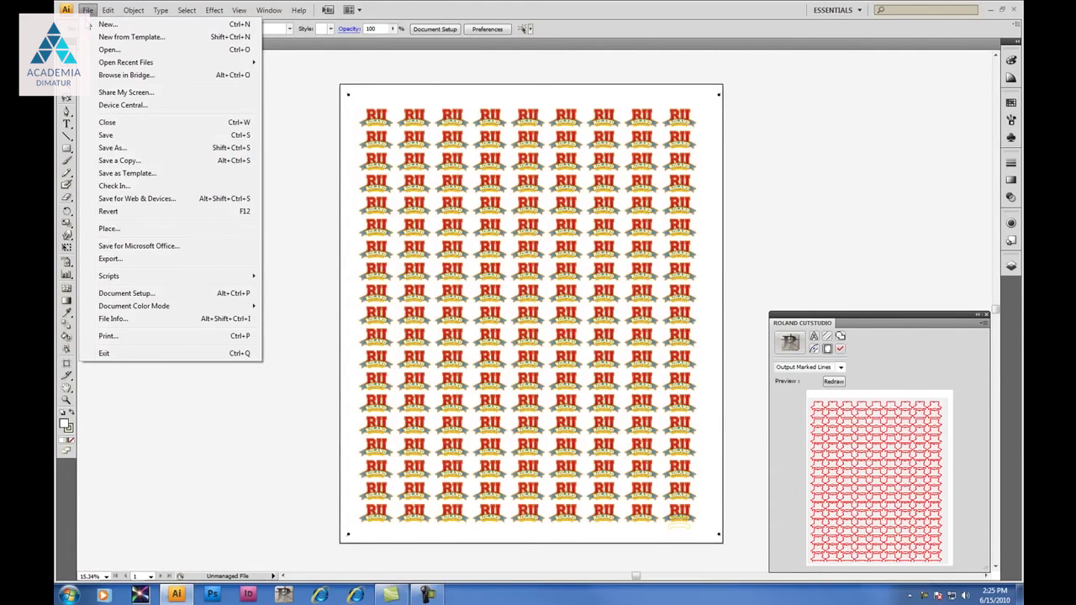
left_click(142, 149)
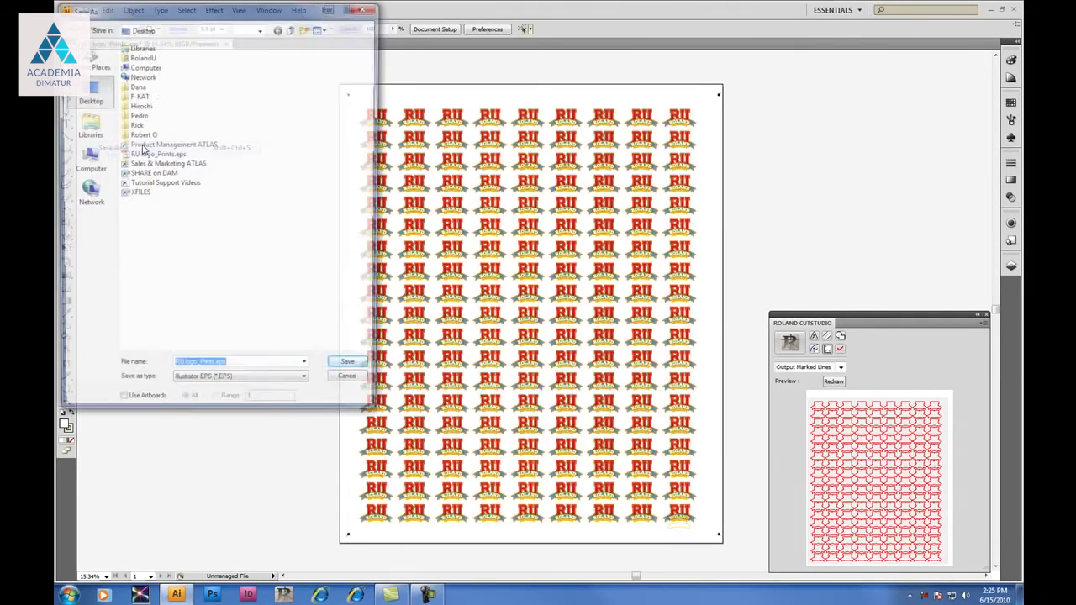
left_click(216, 371)
left_click(214, 386)
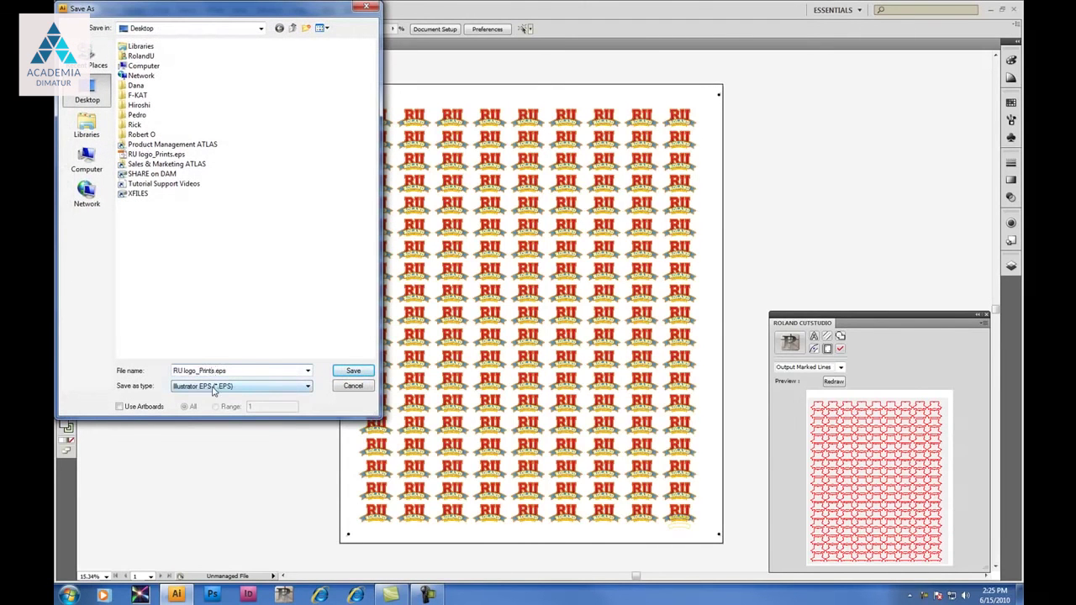
key("BackSpace")
key("BackSpace")
key("BackSpace")
key("BackSpace")
key("BackSpace")
key("BackSpace")
type("Decal_Sheet")
left_click(352, 373)
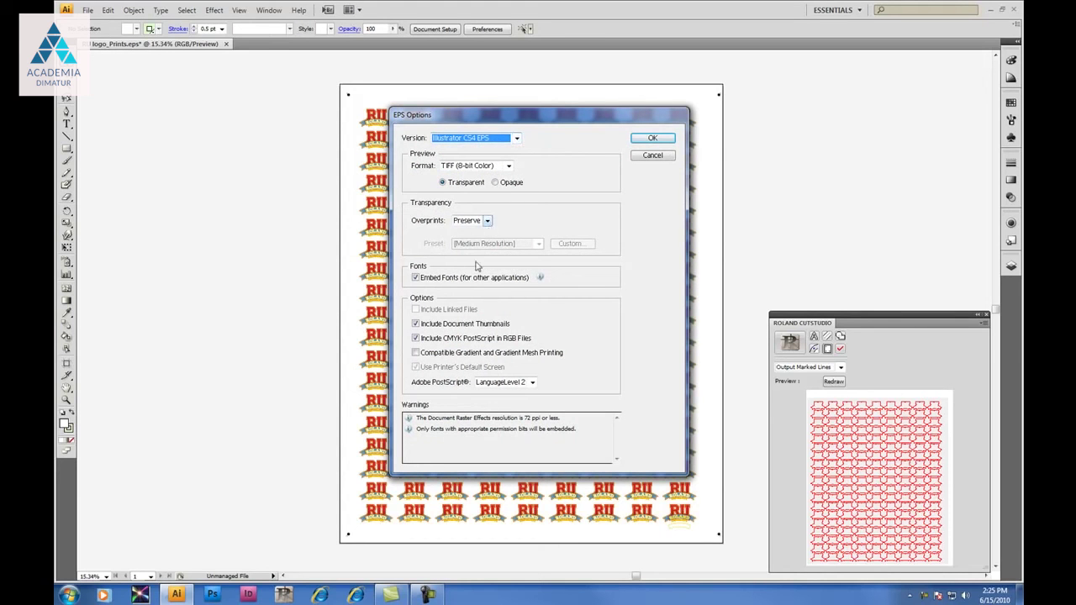
left_click(654, 140)
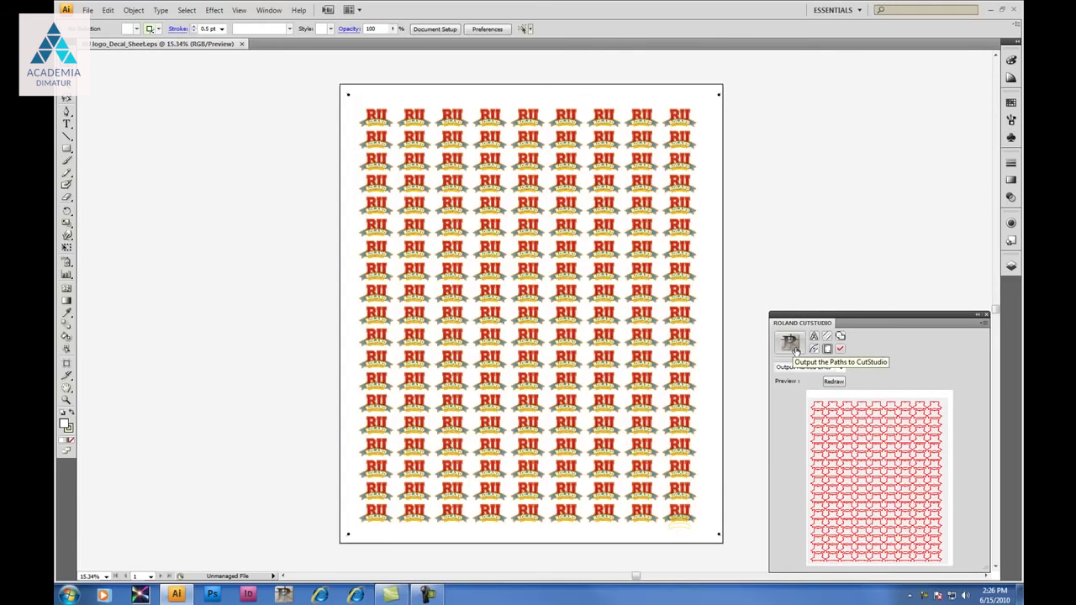
- Output the logo sheet's cut paths to CutStudio from the Roland CutStudio panel
left_click(790, 345)
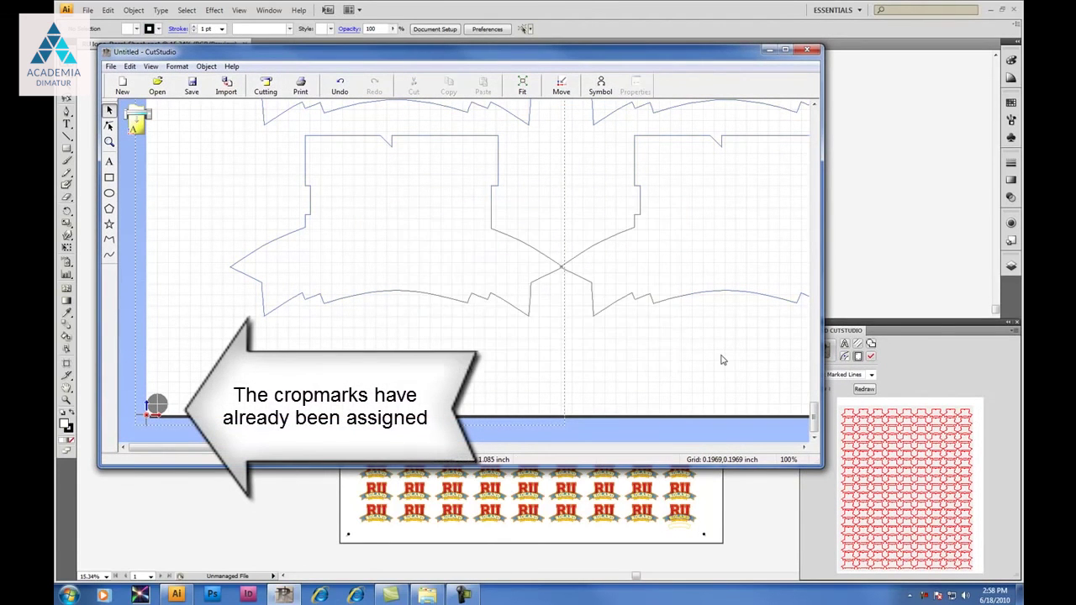
- Zoom out and set up the cutting job with the Roland GX-640 as the cutter
scroll(644, 329, "down", 5)
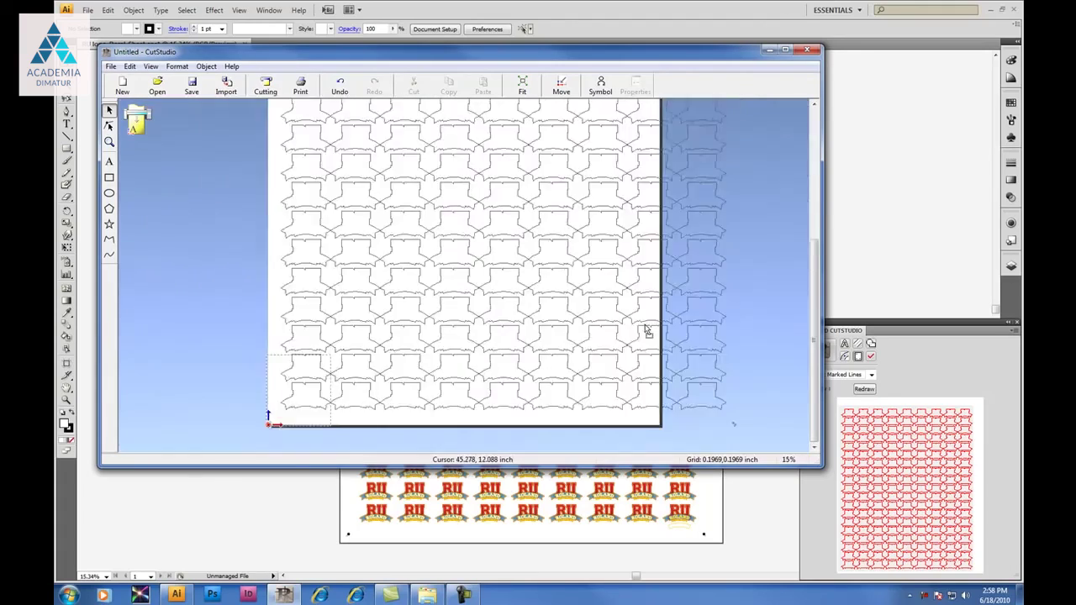
left_click(266, 84)
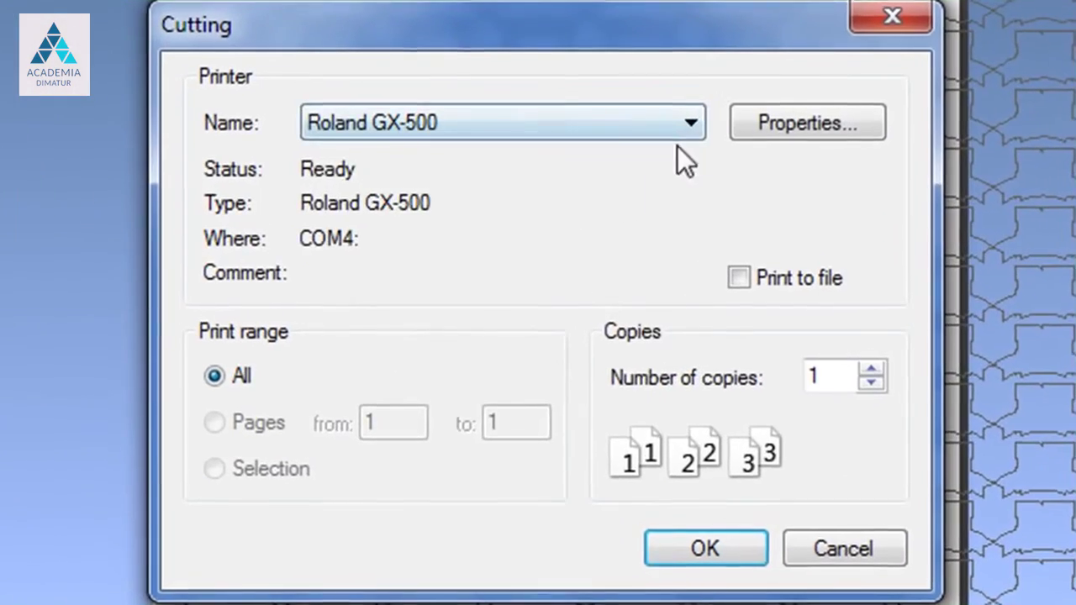
left_click(599, 159)
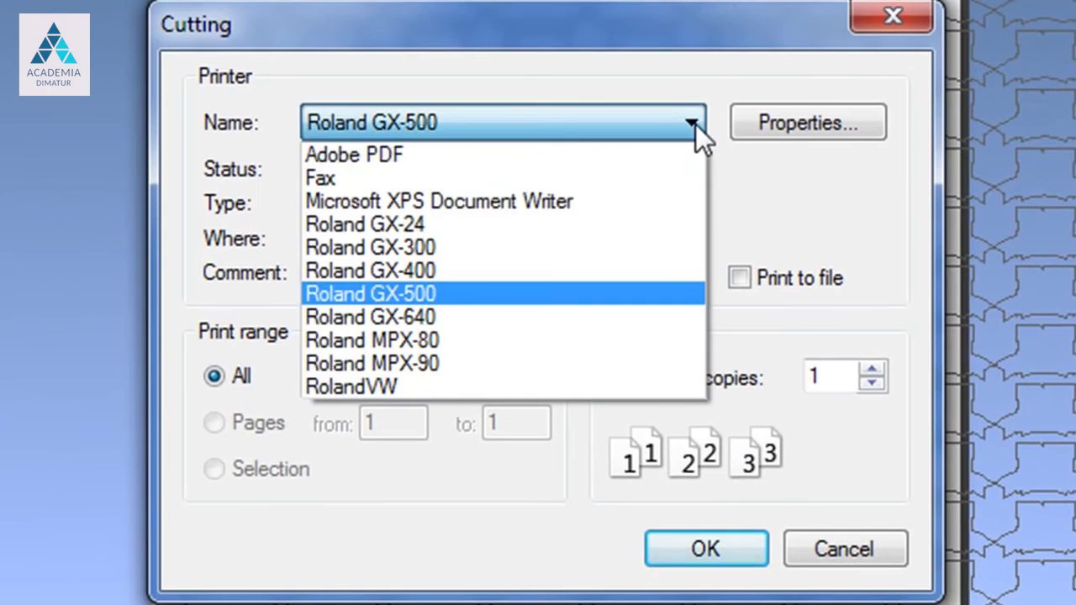
left_click(659, 308)
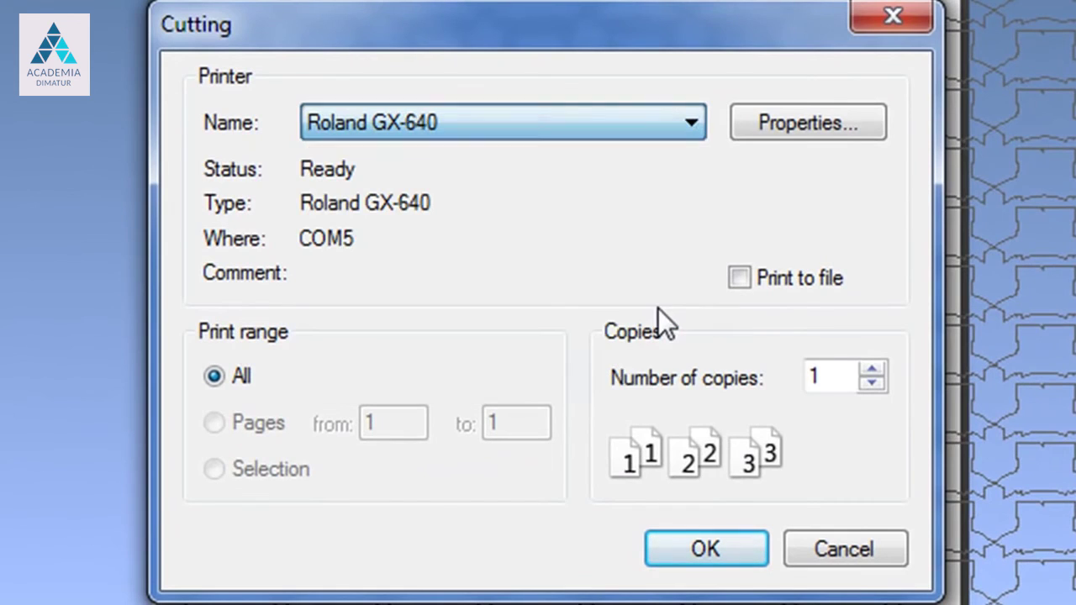